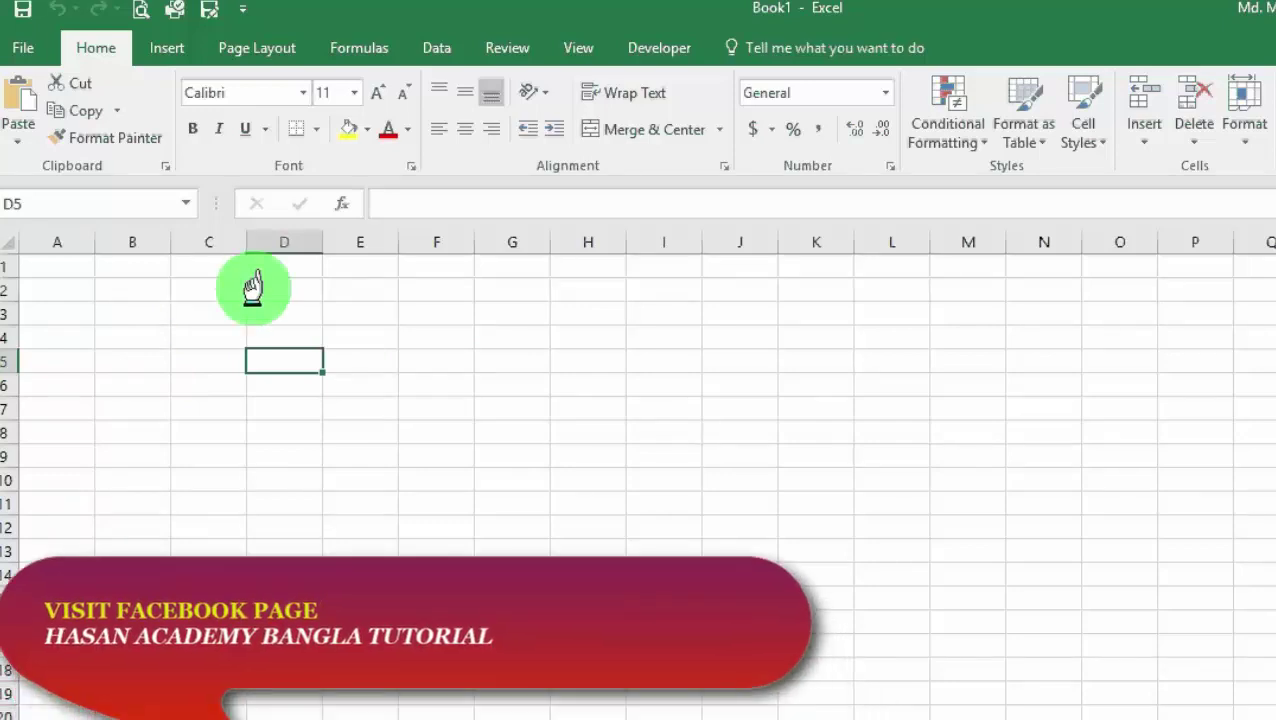
Begin recording Macro1, stored in This Workbook, with no shortcut key
{"action": "left_click", "coordinate": [656, 50]}
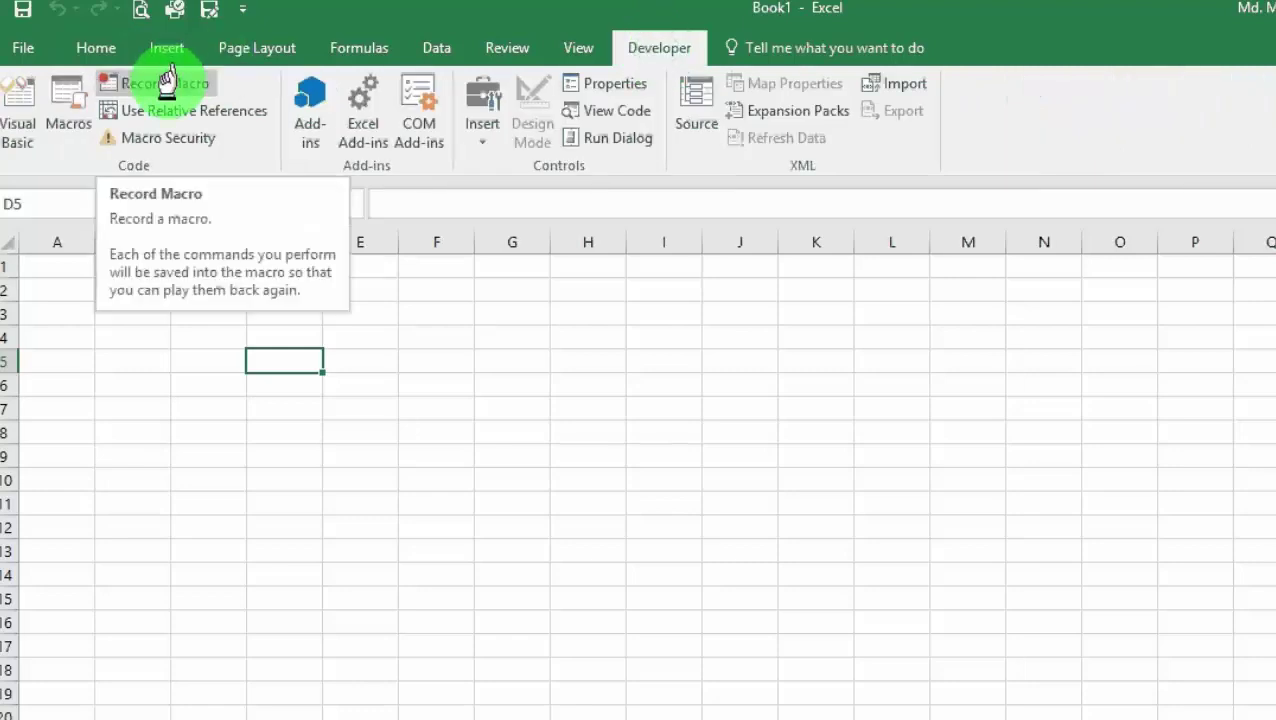
{"action": "left_click", "coordinate": [168, 80]}
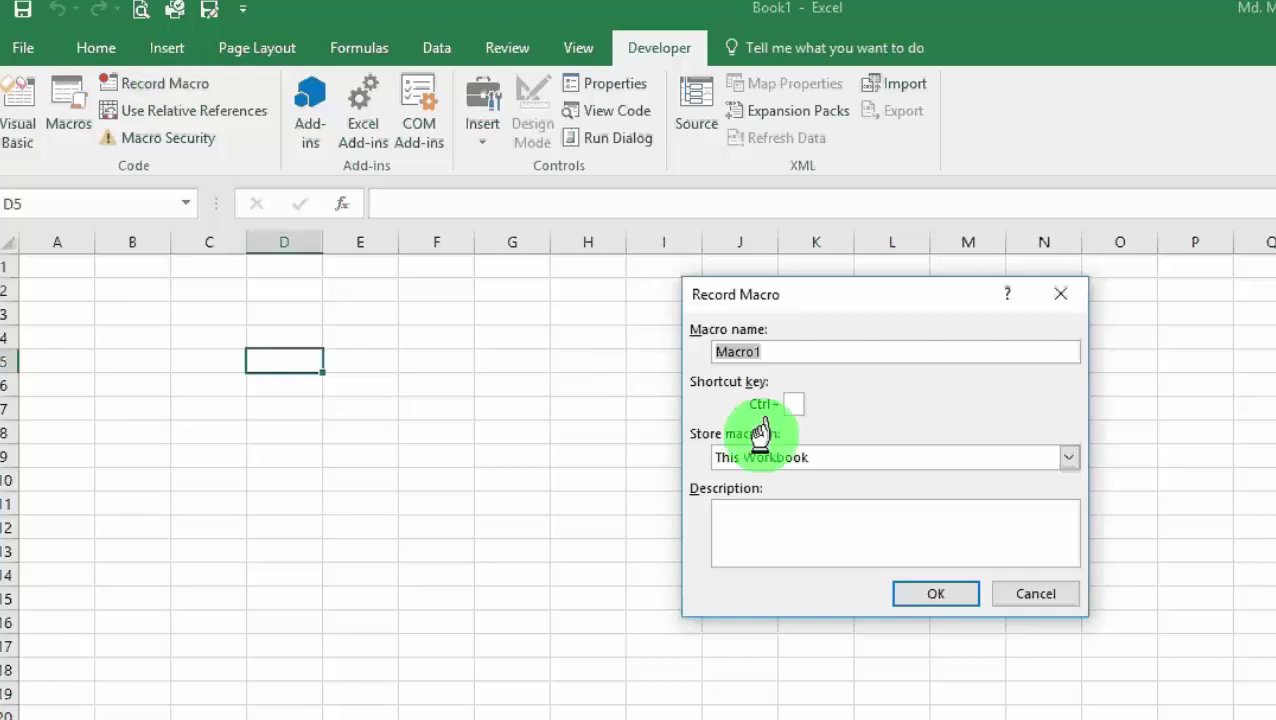
{"action": "left_click", "coordinate": [913, 585]}
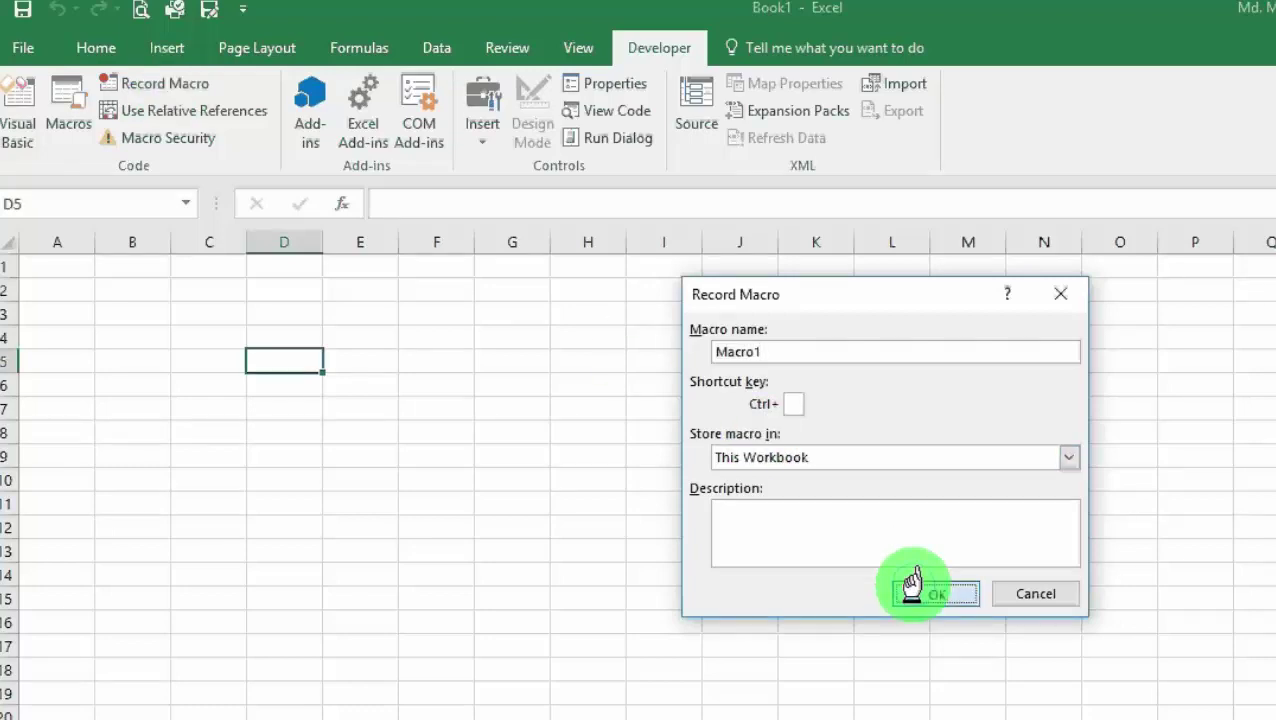
Type three people's full names into B3, B4 and B5, correcting typos along the way
{"action": "left_click", "coordinate": [113, 314]}
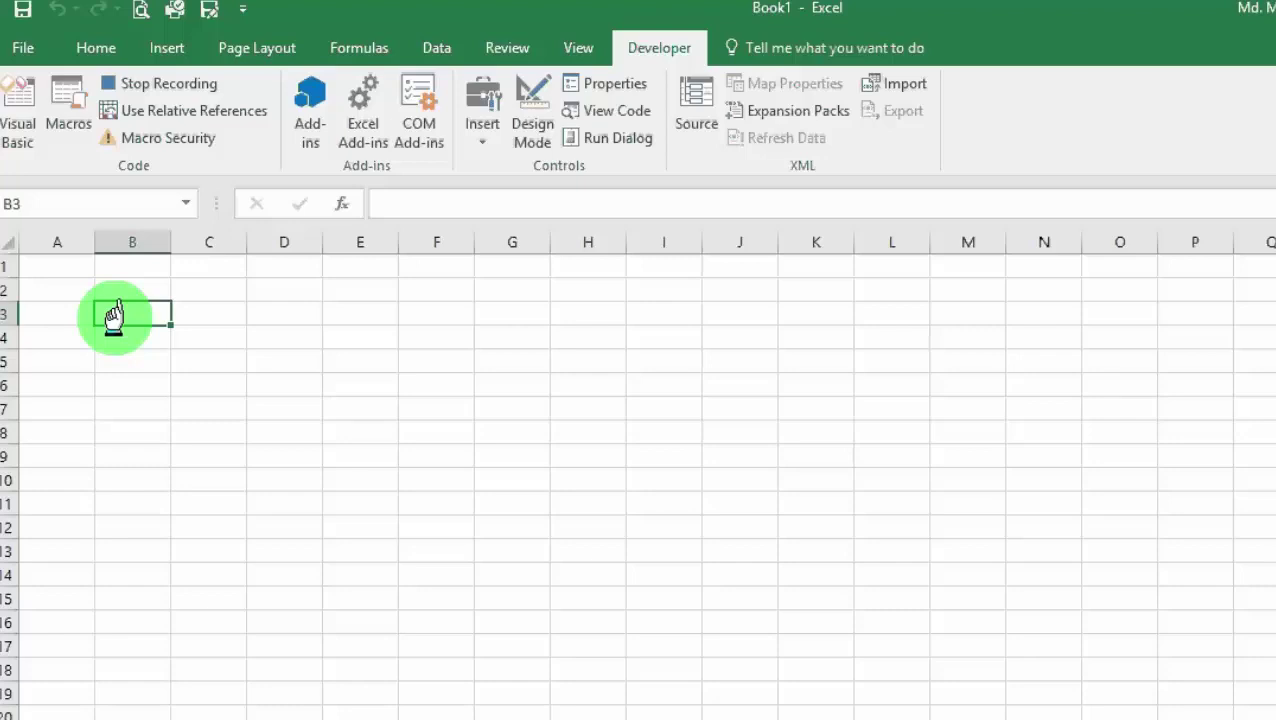
{"action": "type", "text": "Md."}
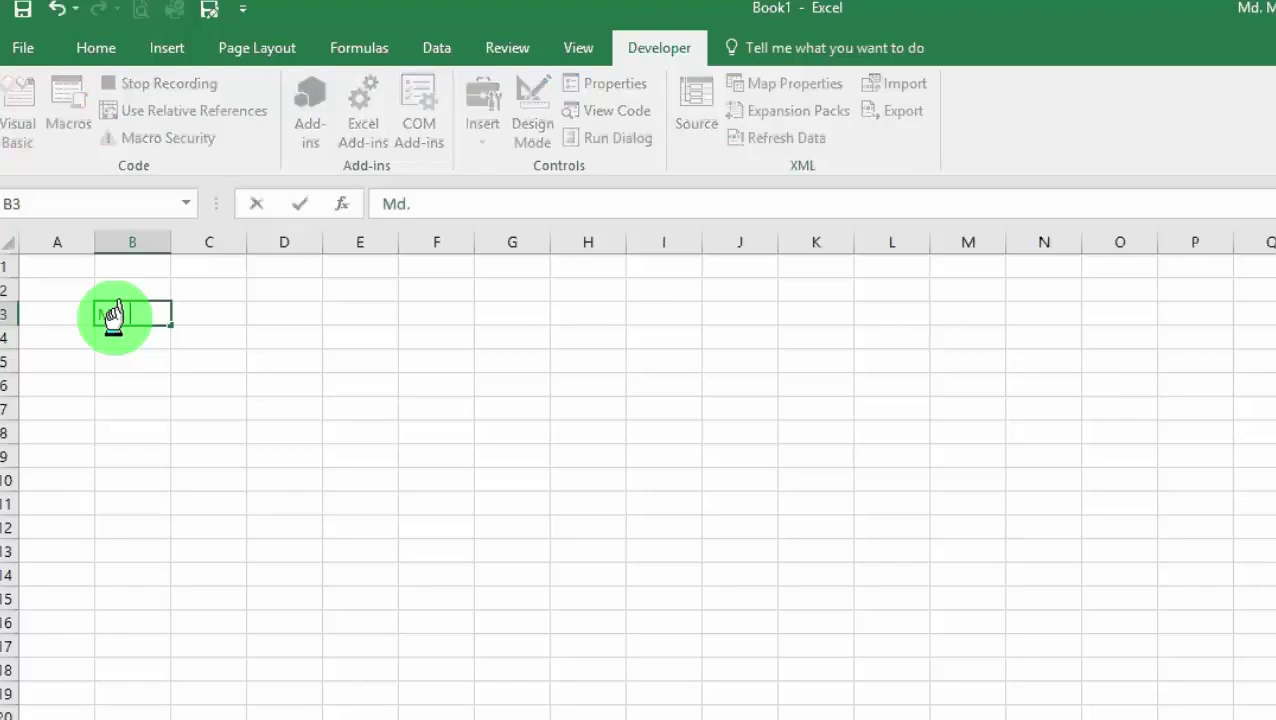
{"action": "type", "text": " Mohiuu"}
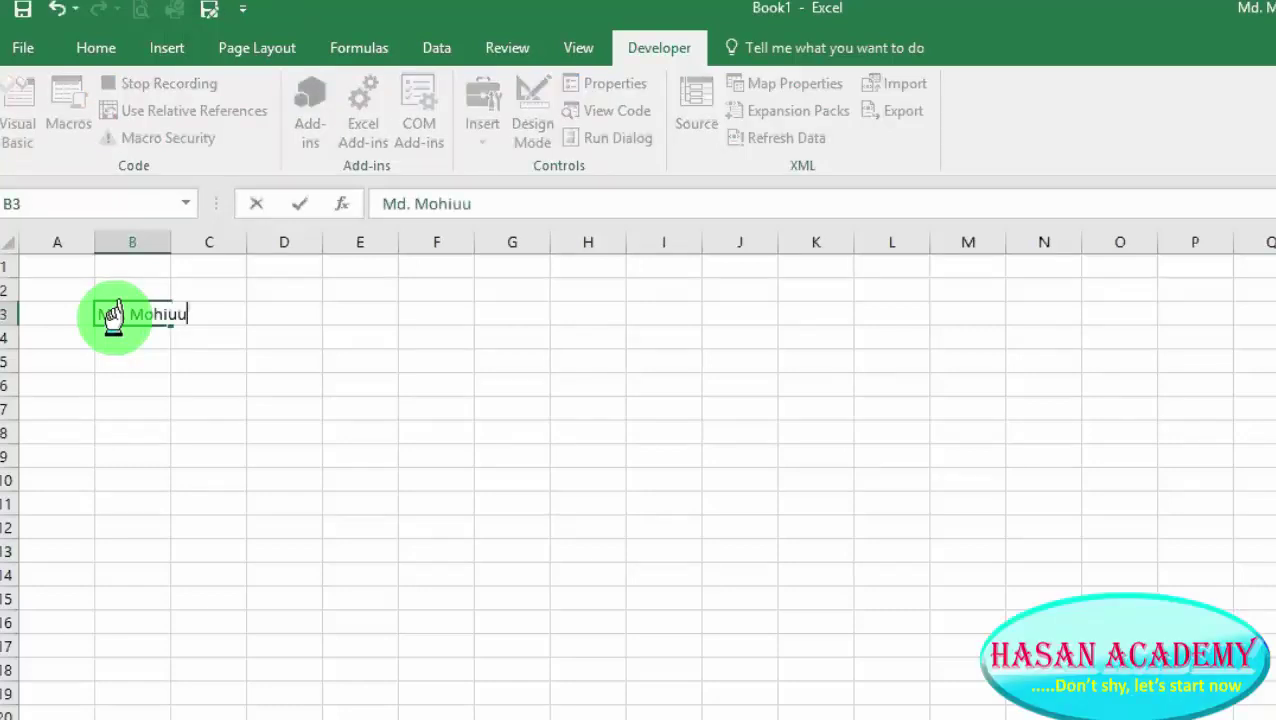
{"action": "key", "text": "BackSpace"}
{"action": "type", "text": "ddin "}
{"action": "type", "text": "Hasa"}
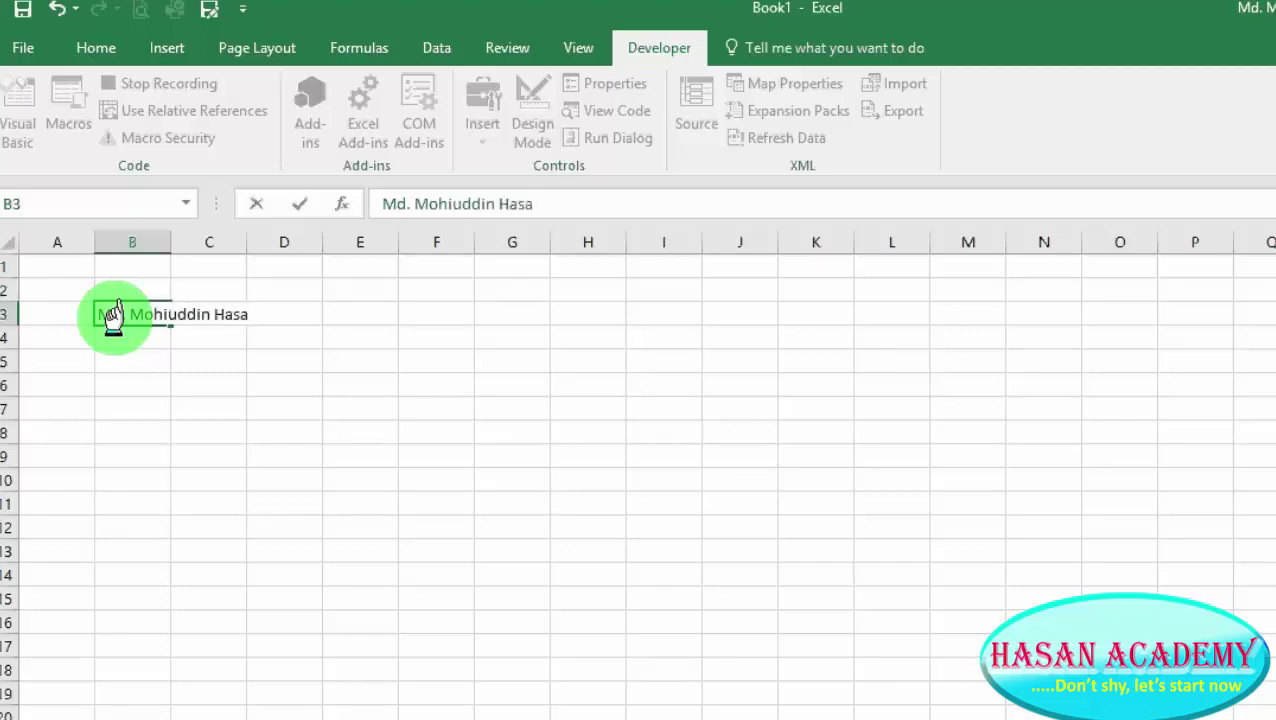
{"action": "type", "text": "n"}
{"action": "key", "text": "Return"}
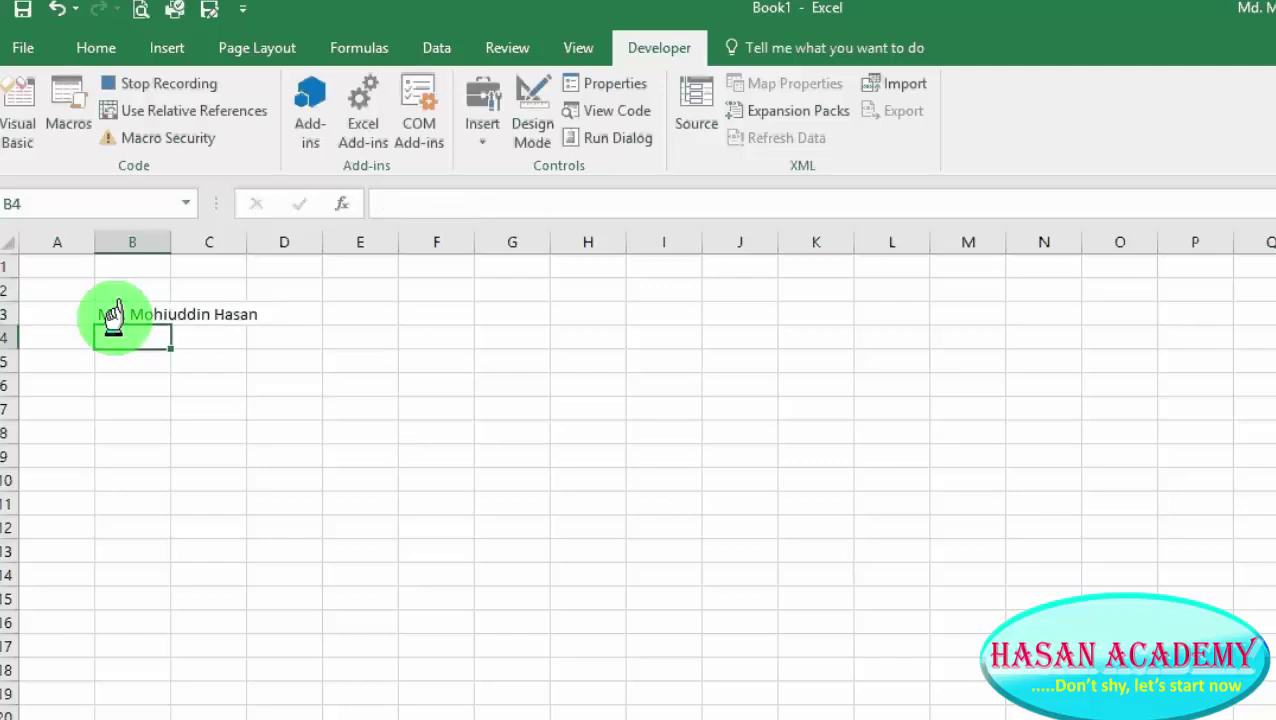
{"action": "type", "text": "Ano"}
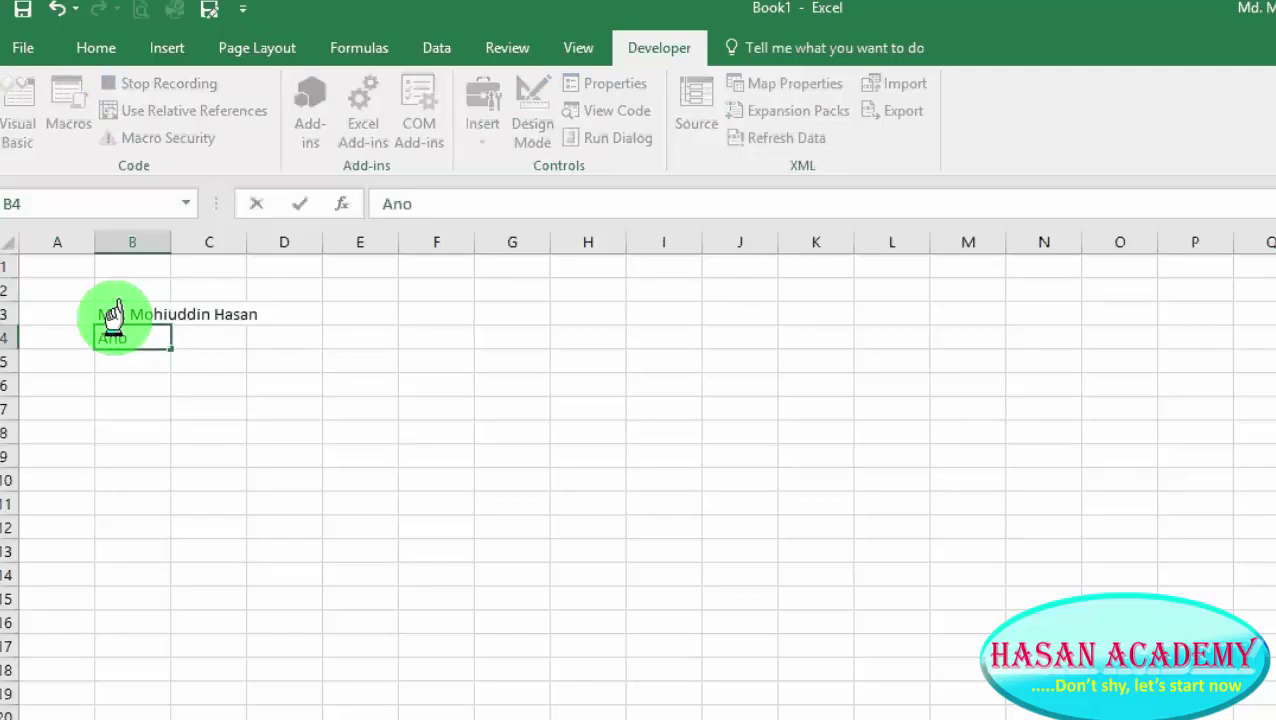
{"action": "type", "text": "war H"}
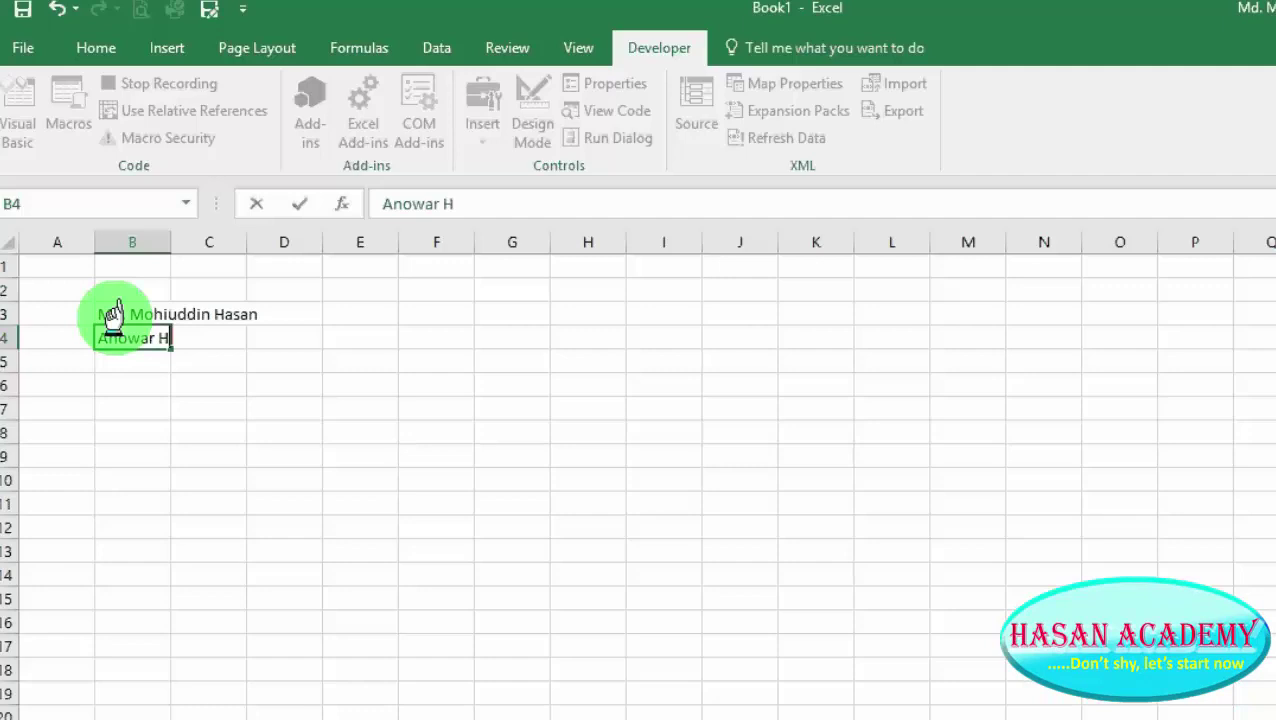
{"action": "type", "text": "ossain"}
{"action": "key", "text": "Return"}
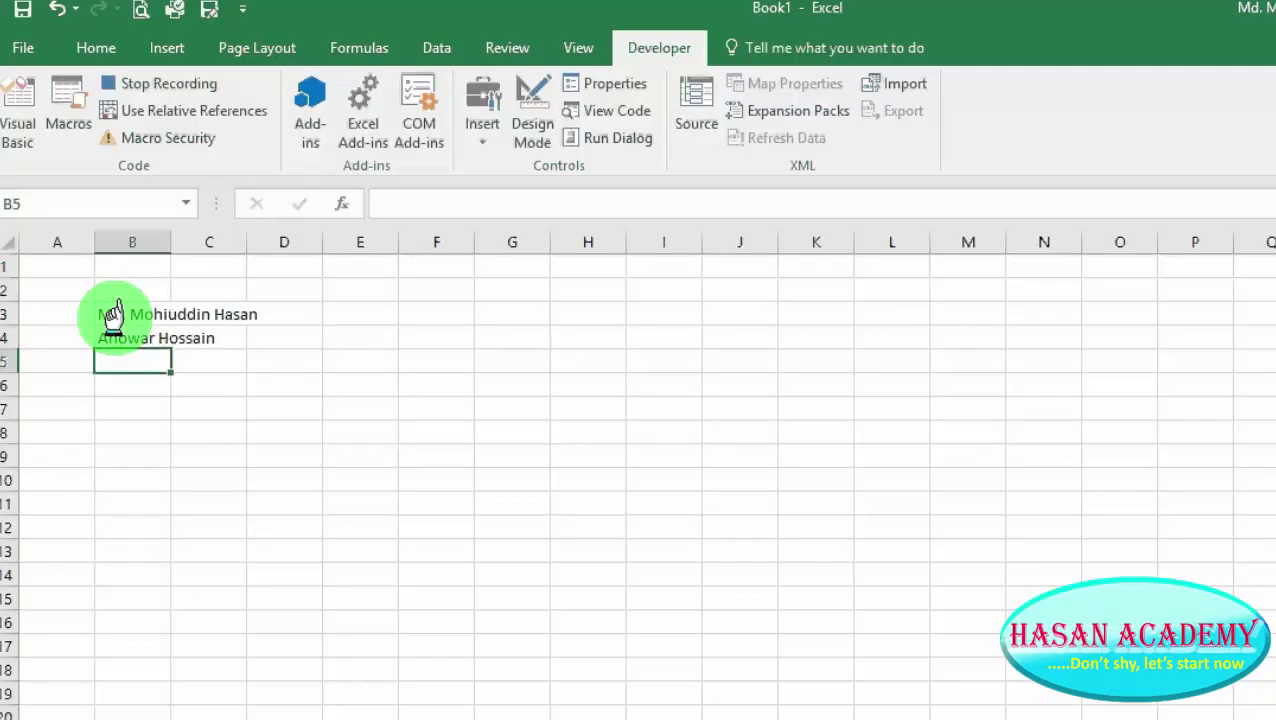
{"action": "type", "text": "A"}
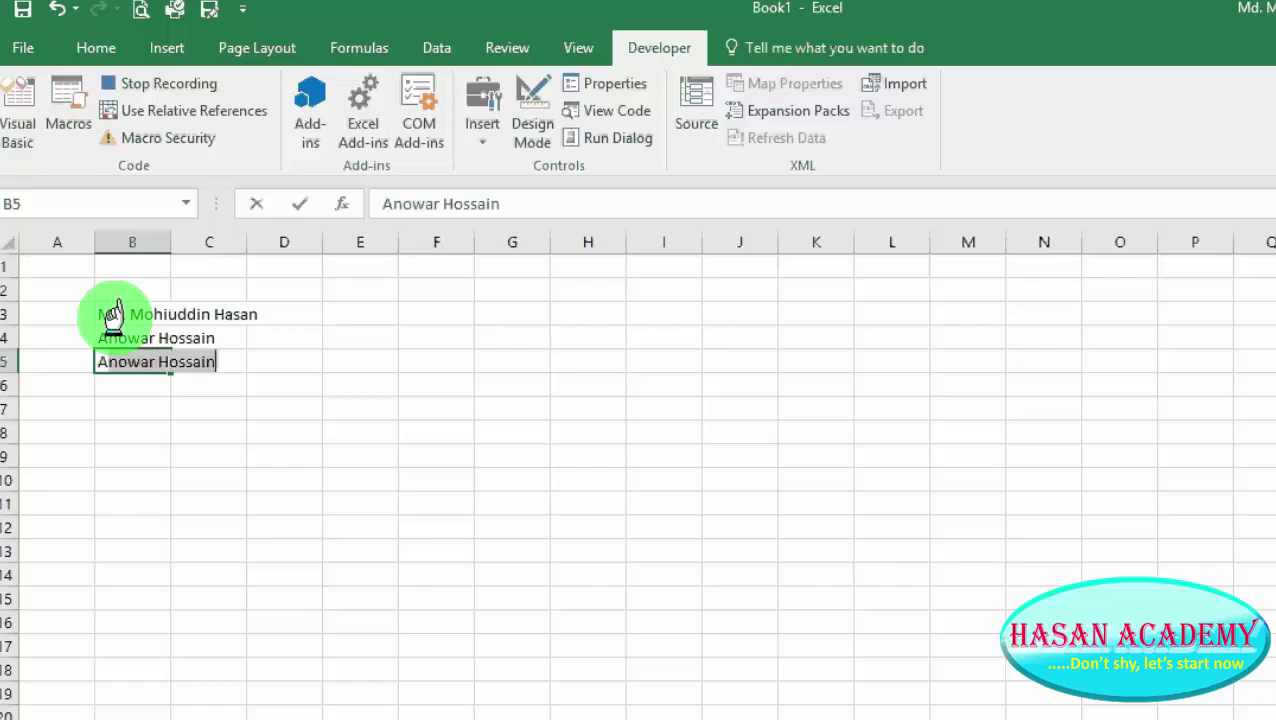
{"action": "type", "text": "l"}
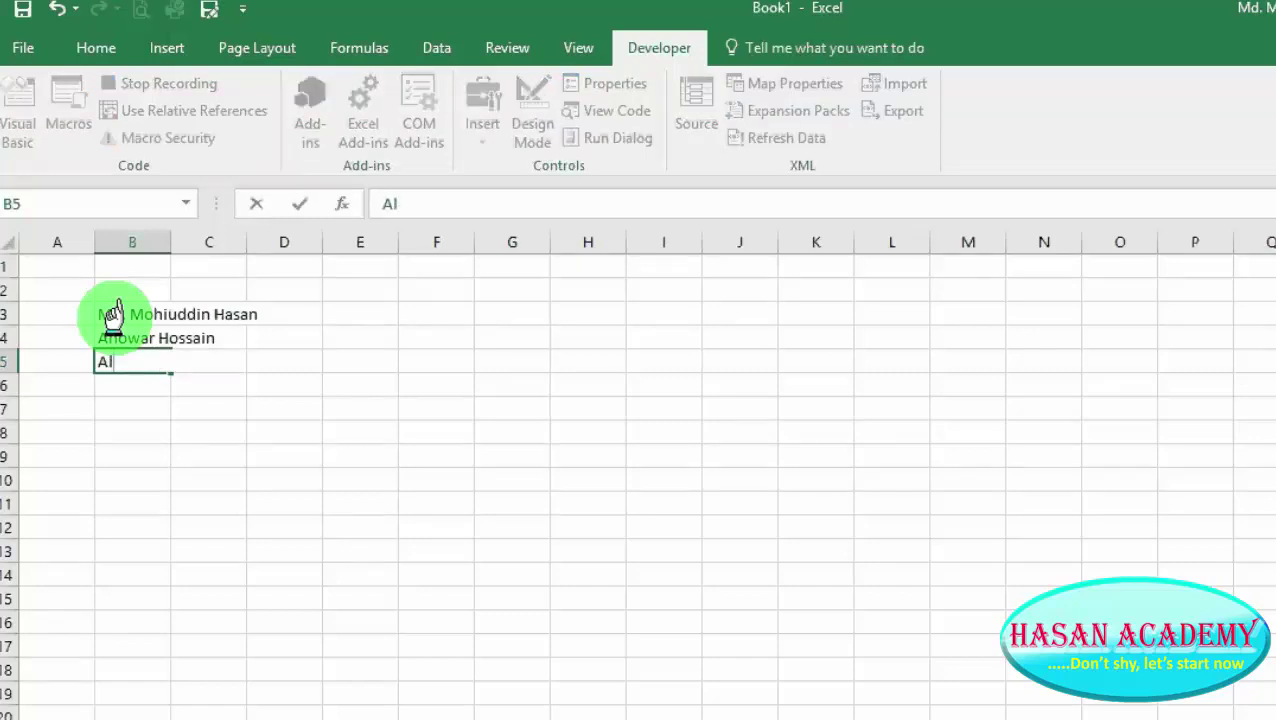
{"action": "type", "text": "ta"}
{"action": "type", "text": "f"}
{"action": "type", "text": " H"}
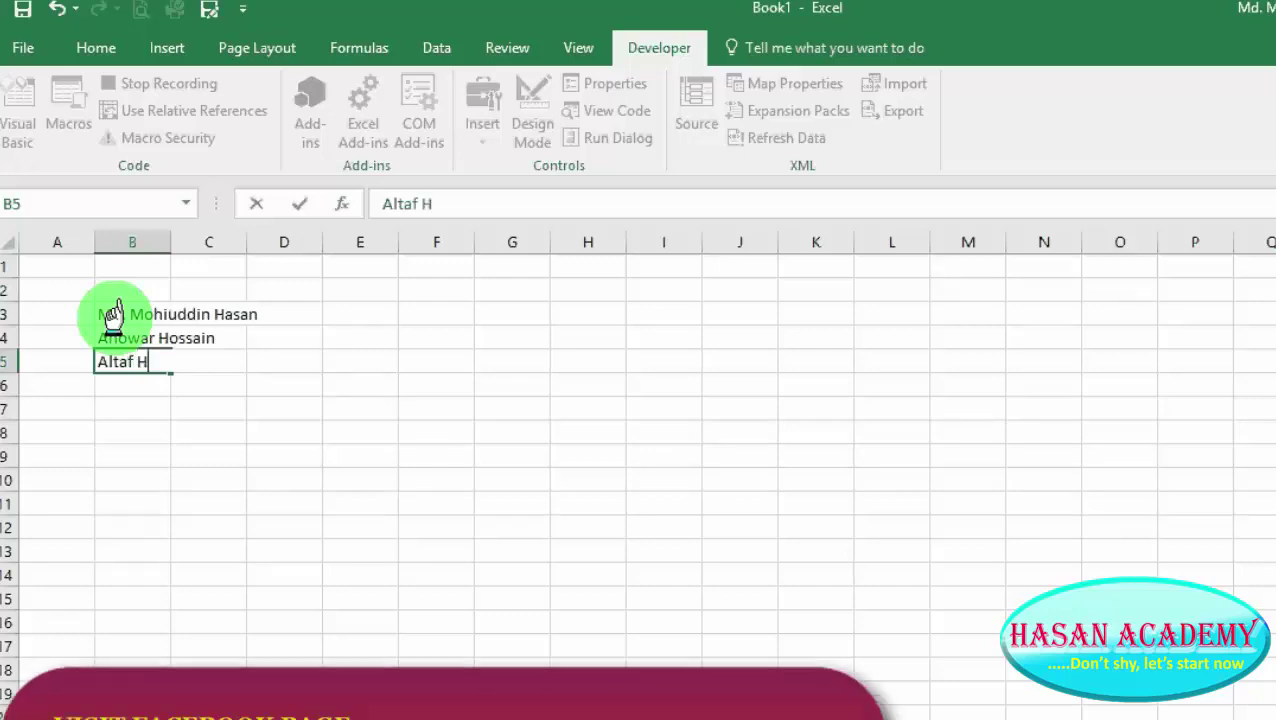
{"action": "type", "text": "ossain"}
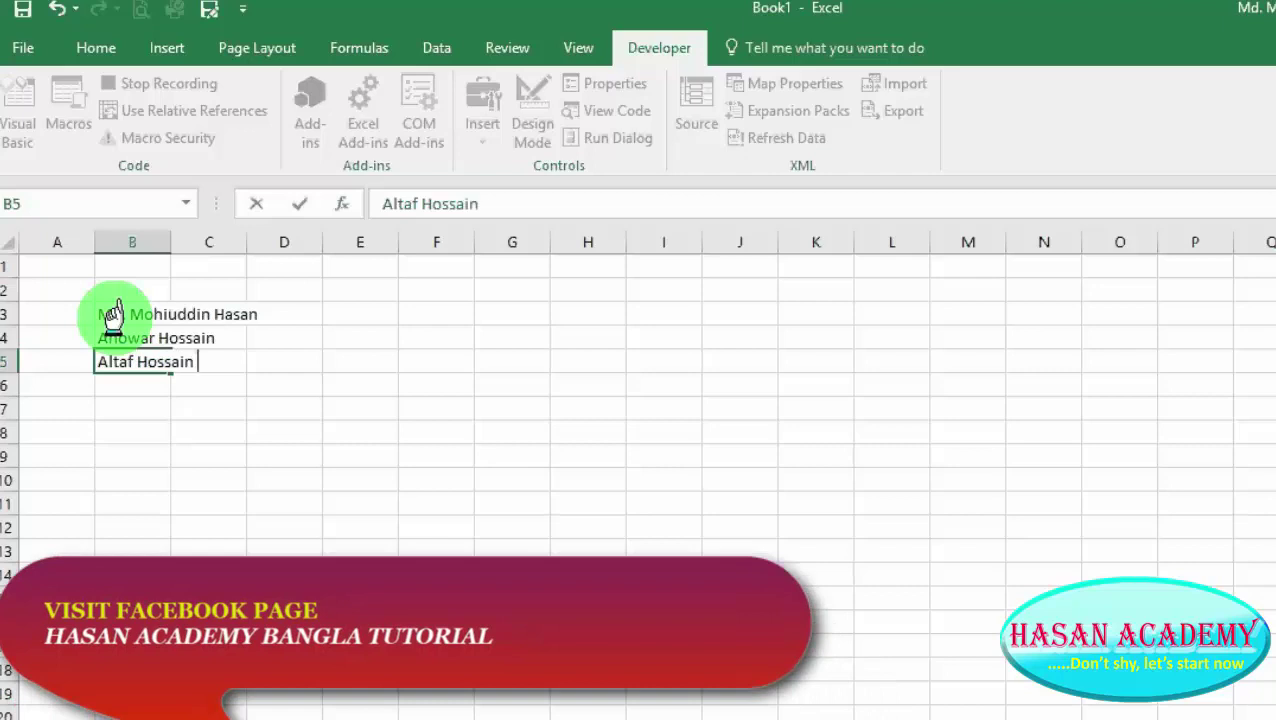
{"action": "type", "text": " Ra"}
{"action": "type", "text": "z"}
{"action": "key", "text": "BackSpace"}
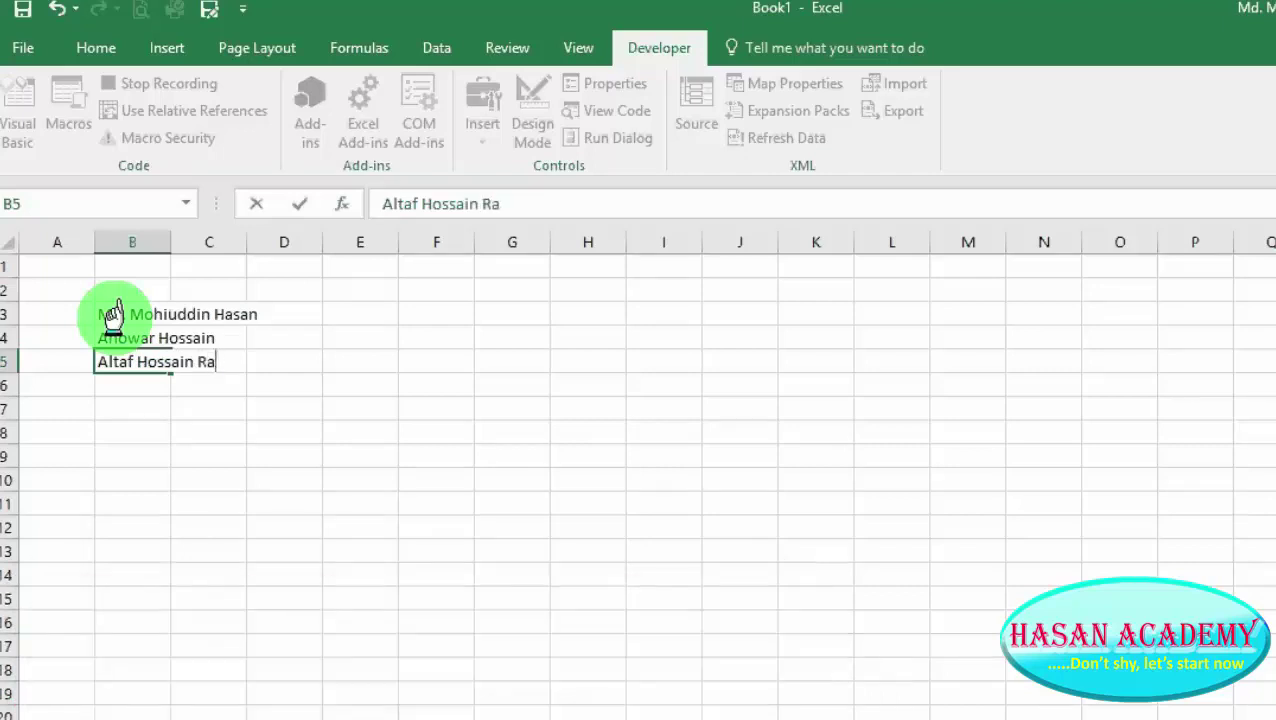
{"action": "type", "text": "ju"}
{"action": "key", "text": "Return"}
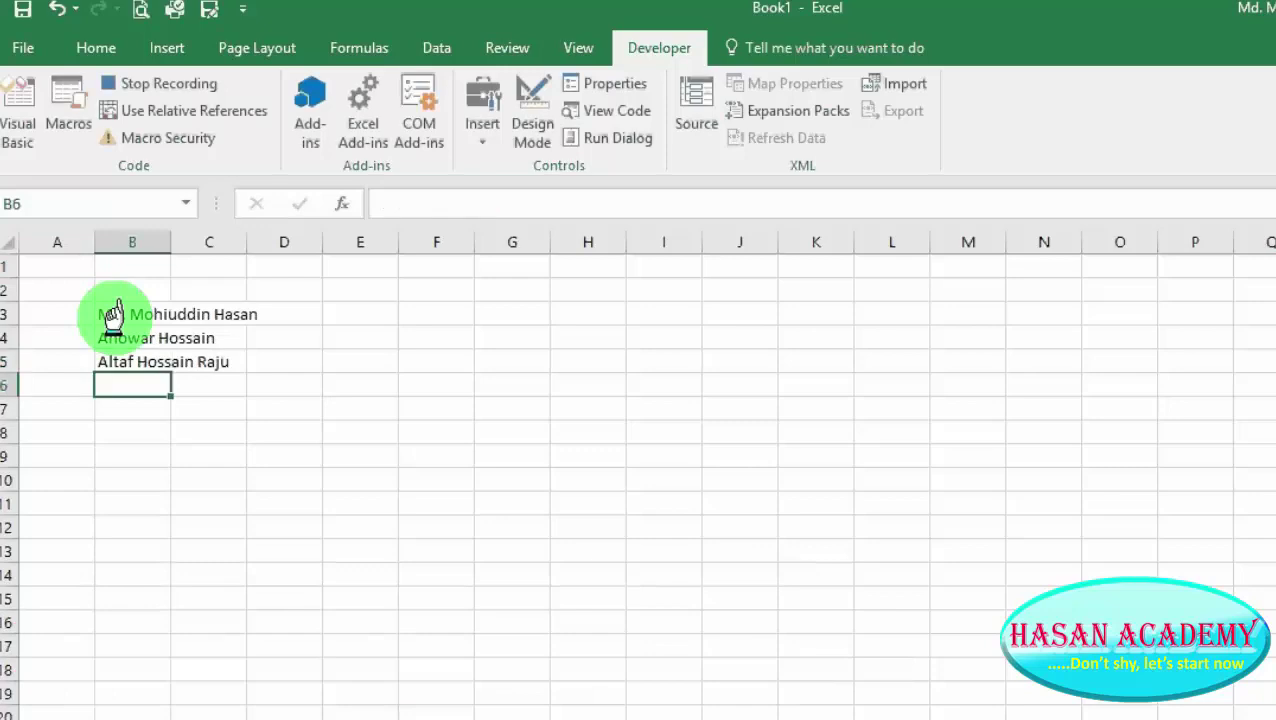
Stop the recording, then Clear All on B3:B5 to remove the three names
{"action": "left_click", "coordinate": [134, 86]}
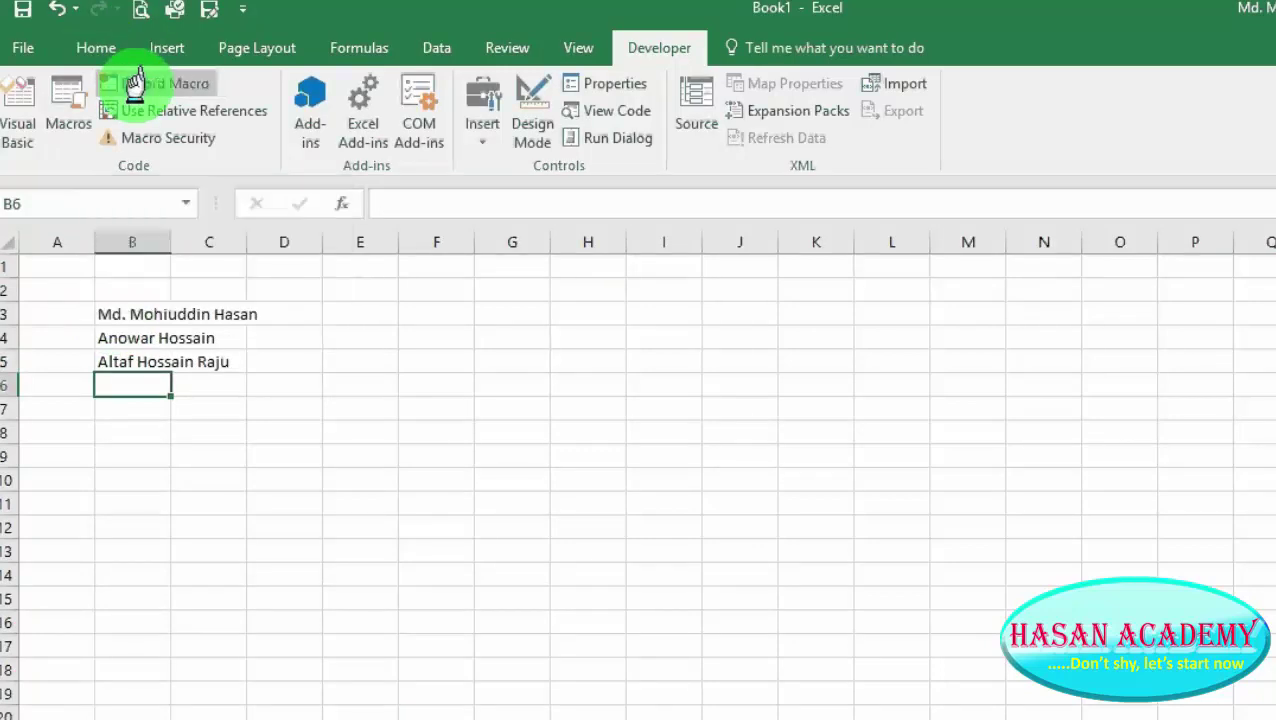
{"action": "left_click", "coordinate": [214, 384]}
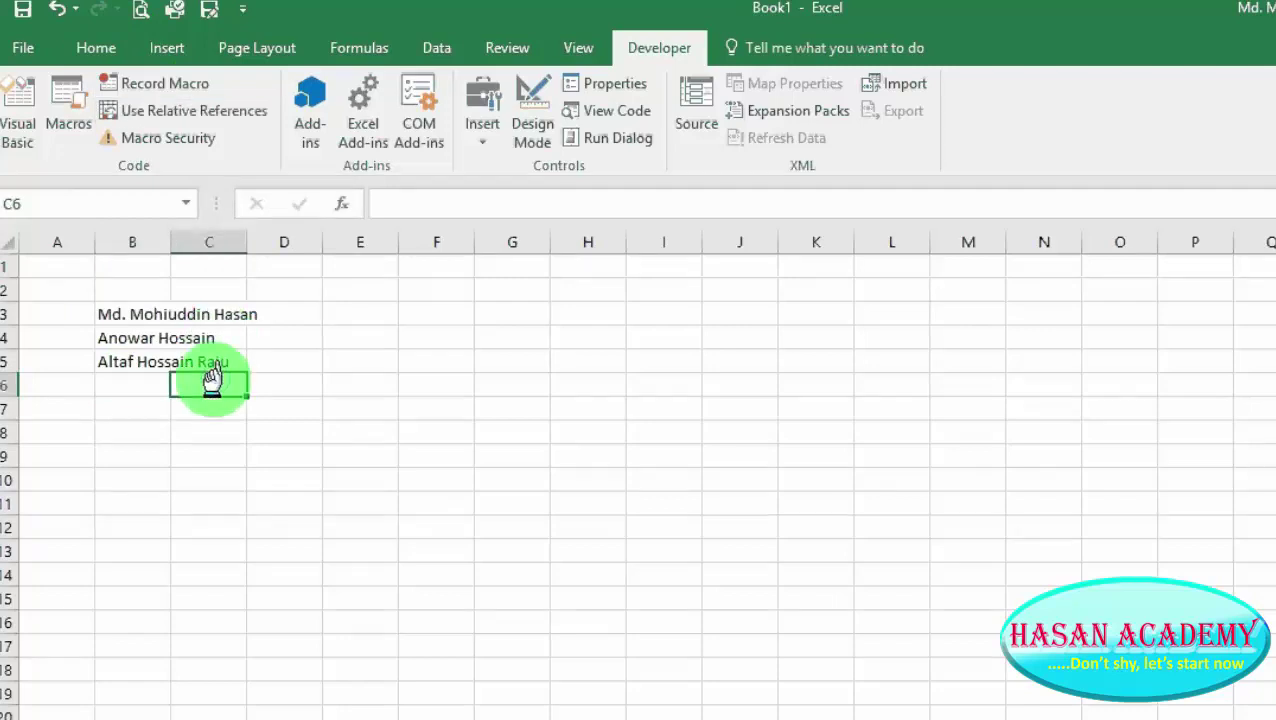
{"action": "left_click", "coordinate": [105, 305]}
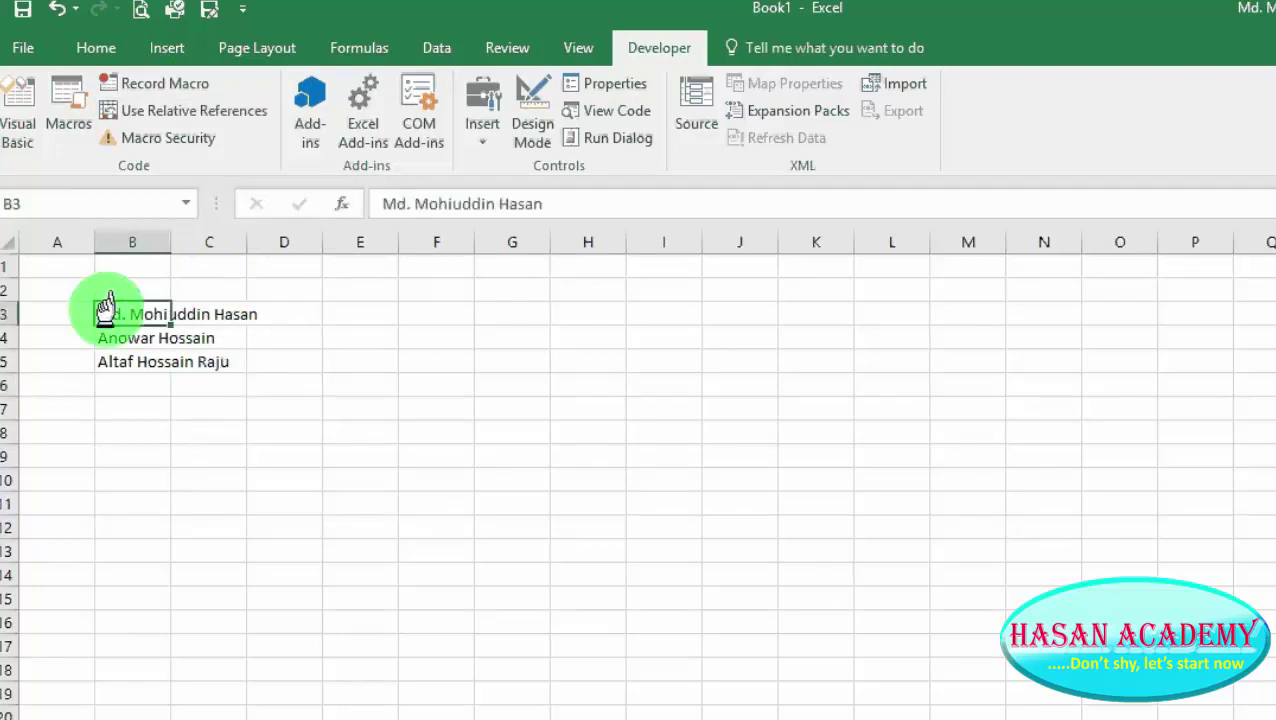
{"action": "left_click_drag", "start_coordinate": [105, 305], "coordinate": [130, 362]}
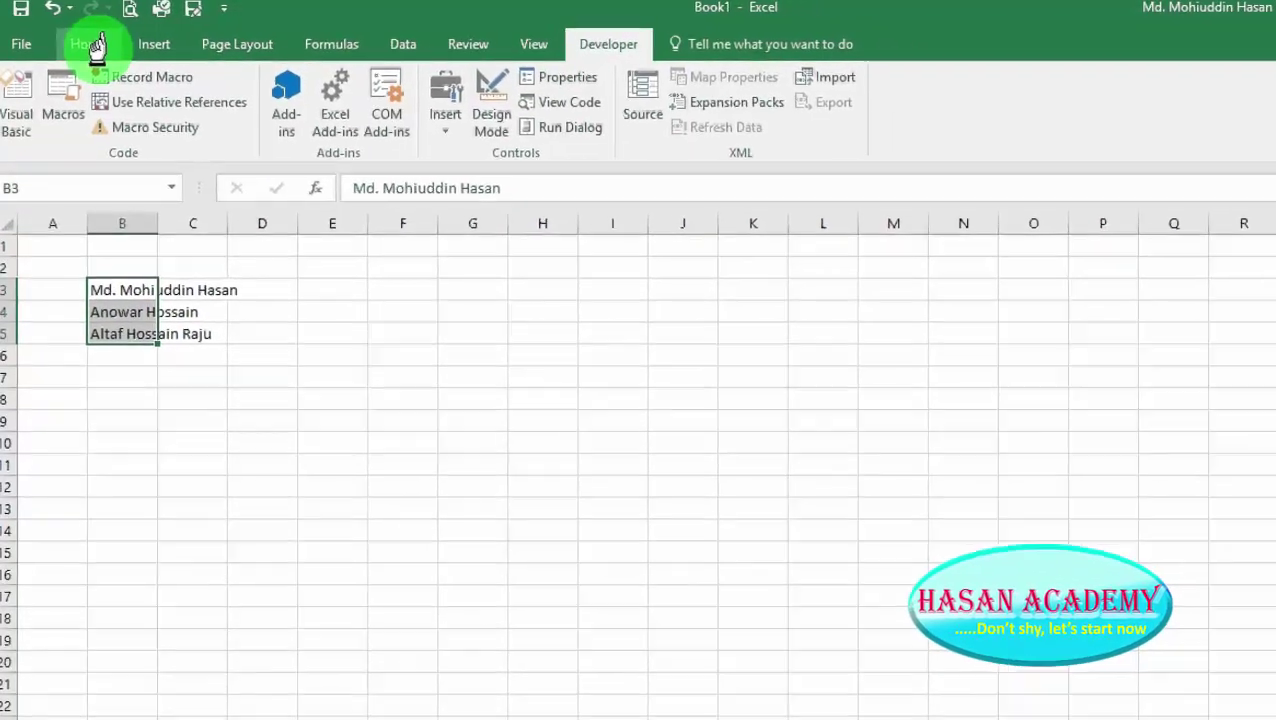
{"action": "left_click", "coordinate": [96, 47]}
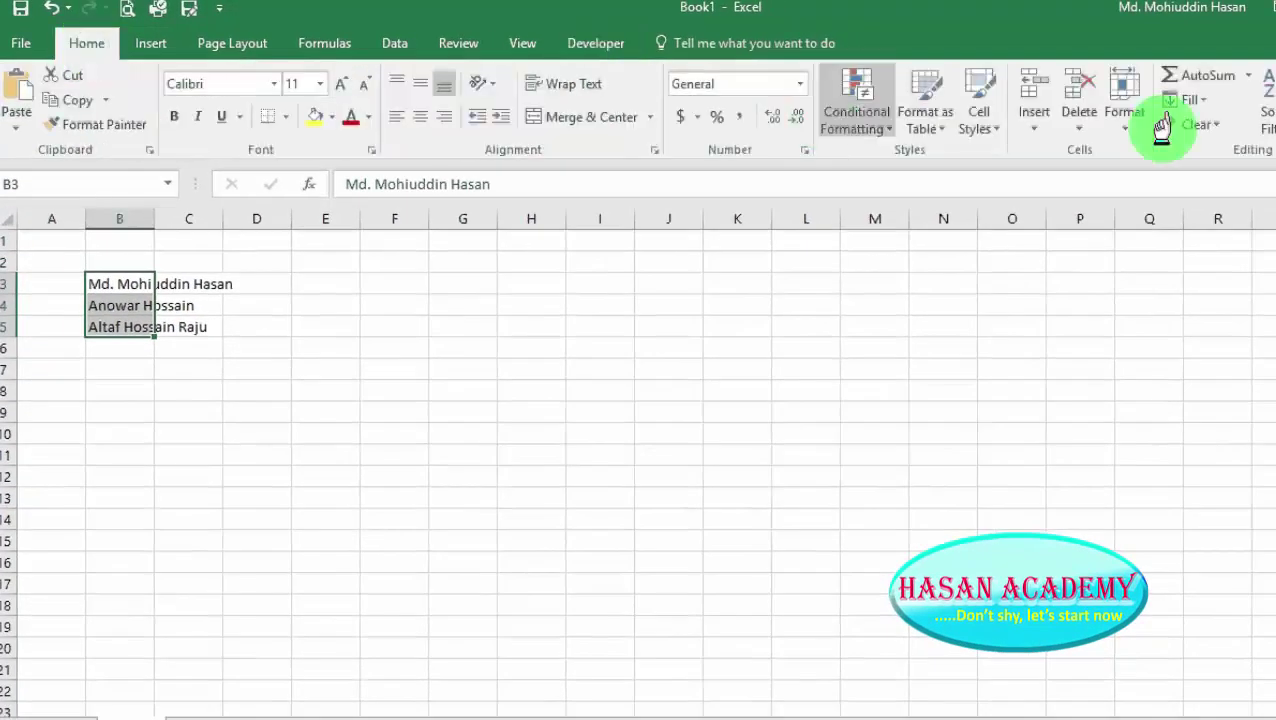
{"action": "left_click", "coordinate": [1203, 124]}
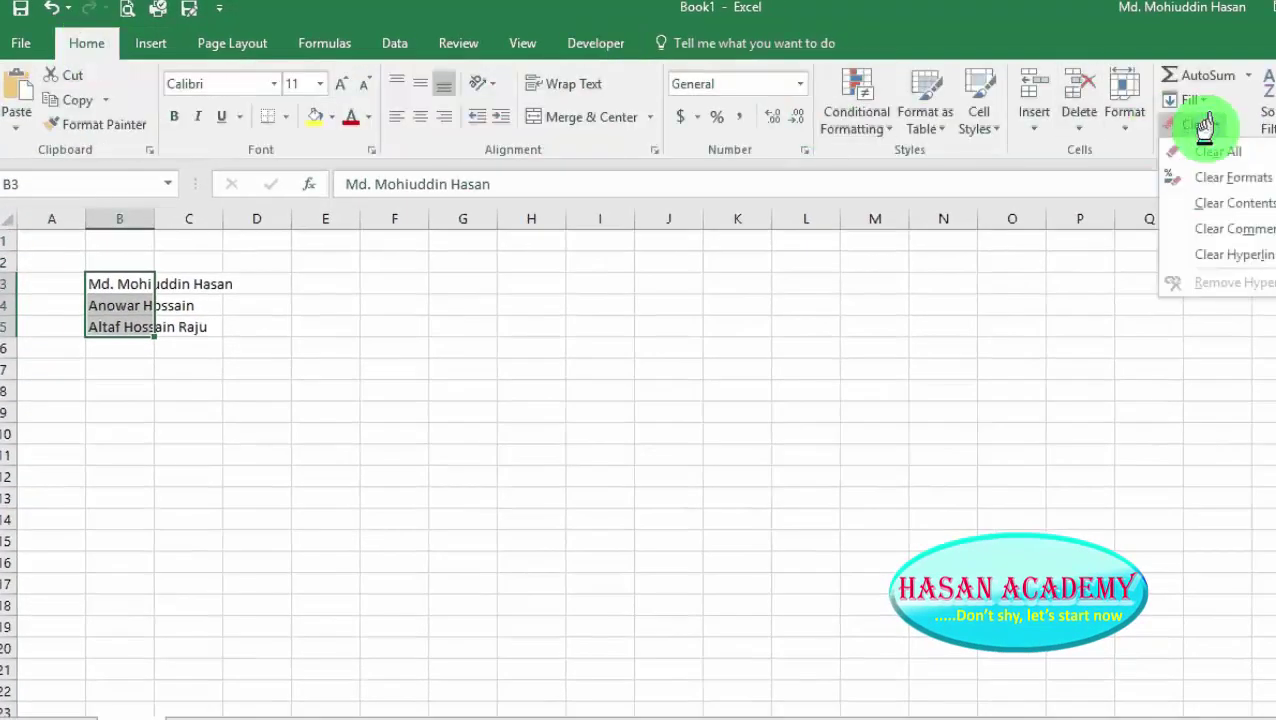
{"action": "left_click", "coordinate": [1222, 153]}
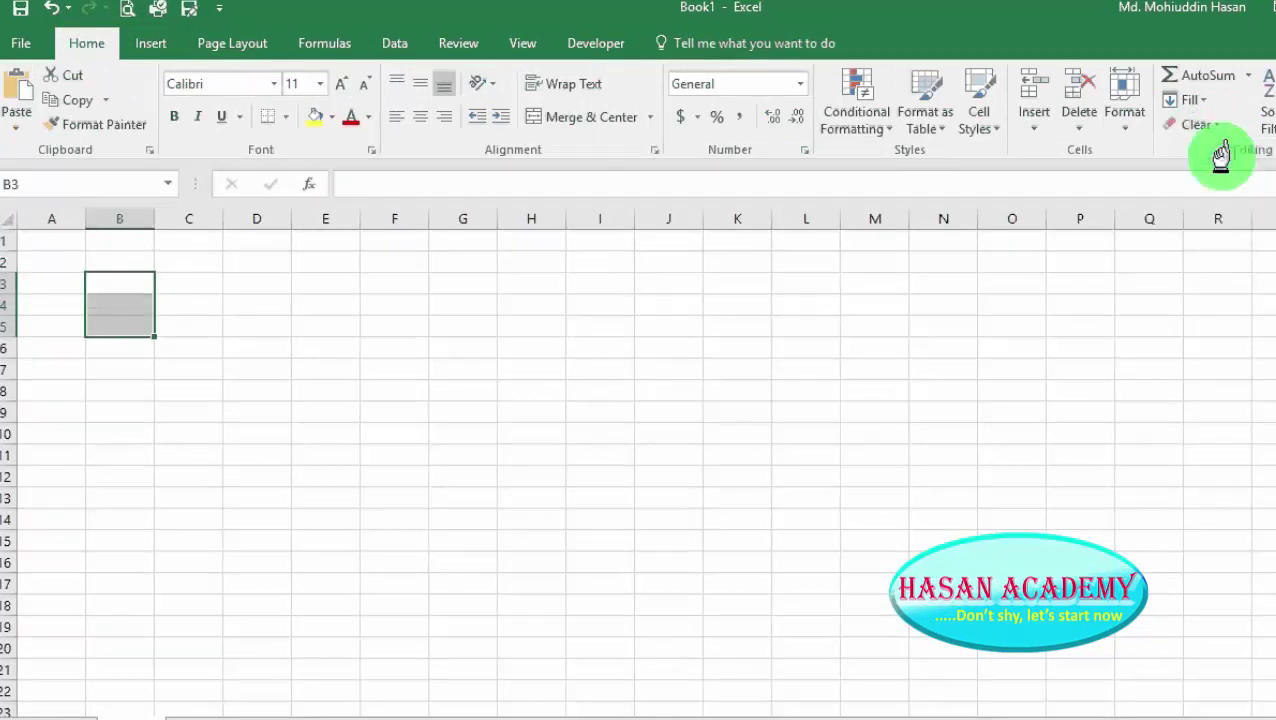
{"action": "left_click", "coordinate": [512, 393]}
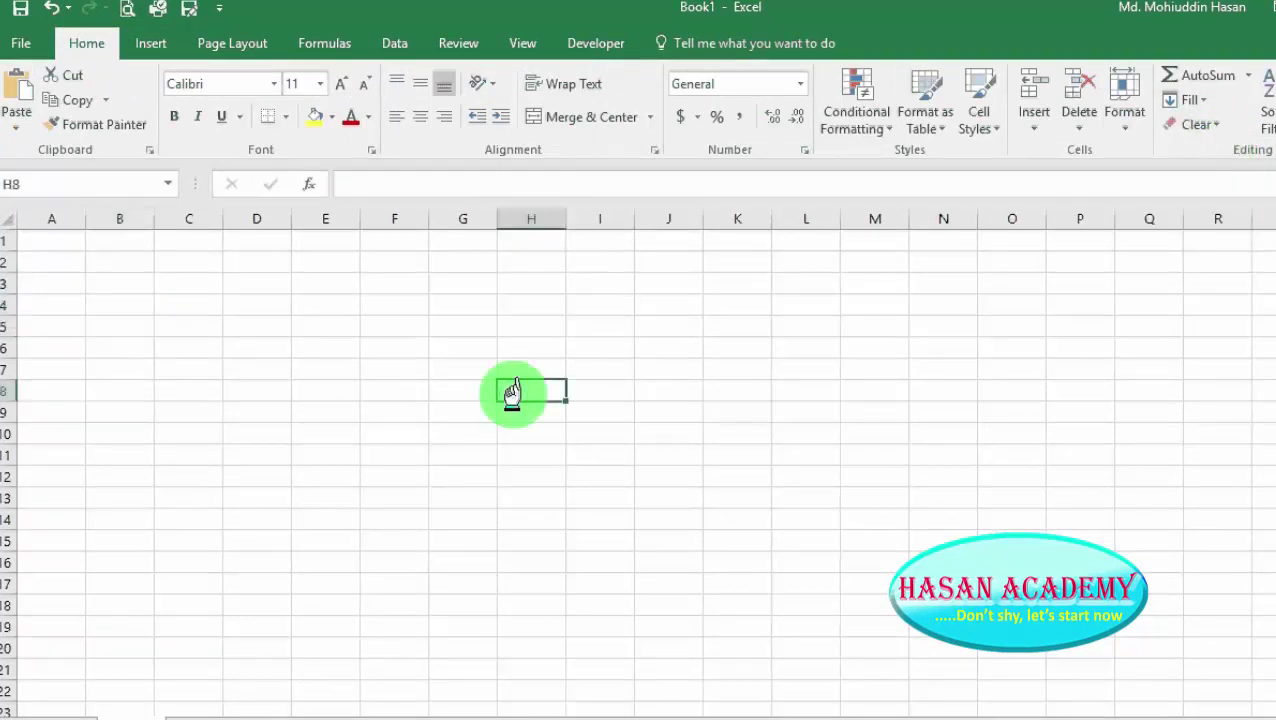
With M4 selected, run Macro1 from the Macros list to restore the names in B3:B5
{"action": "left_click", "coordinate": [862, 303]}
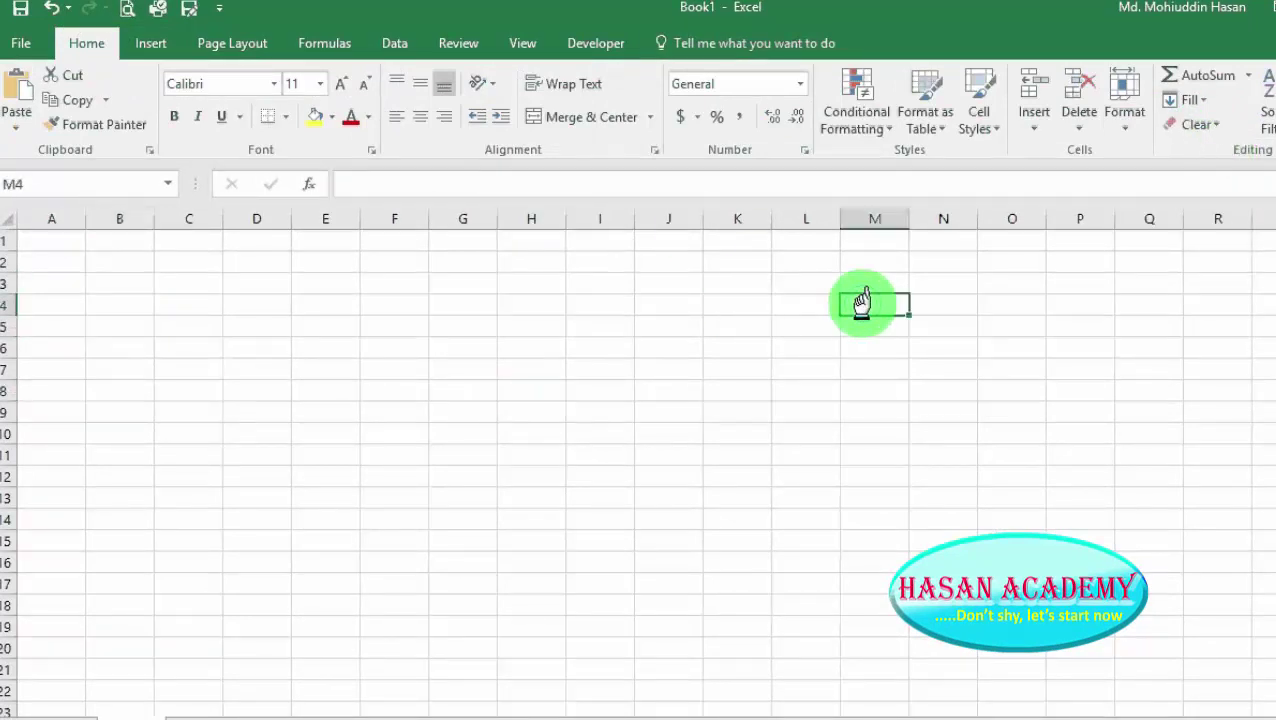
{"action": "left_click", "coordinate": [590, 42]}
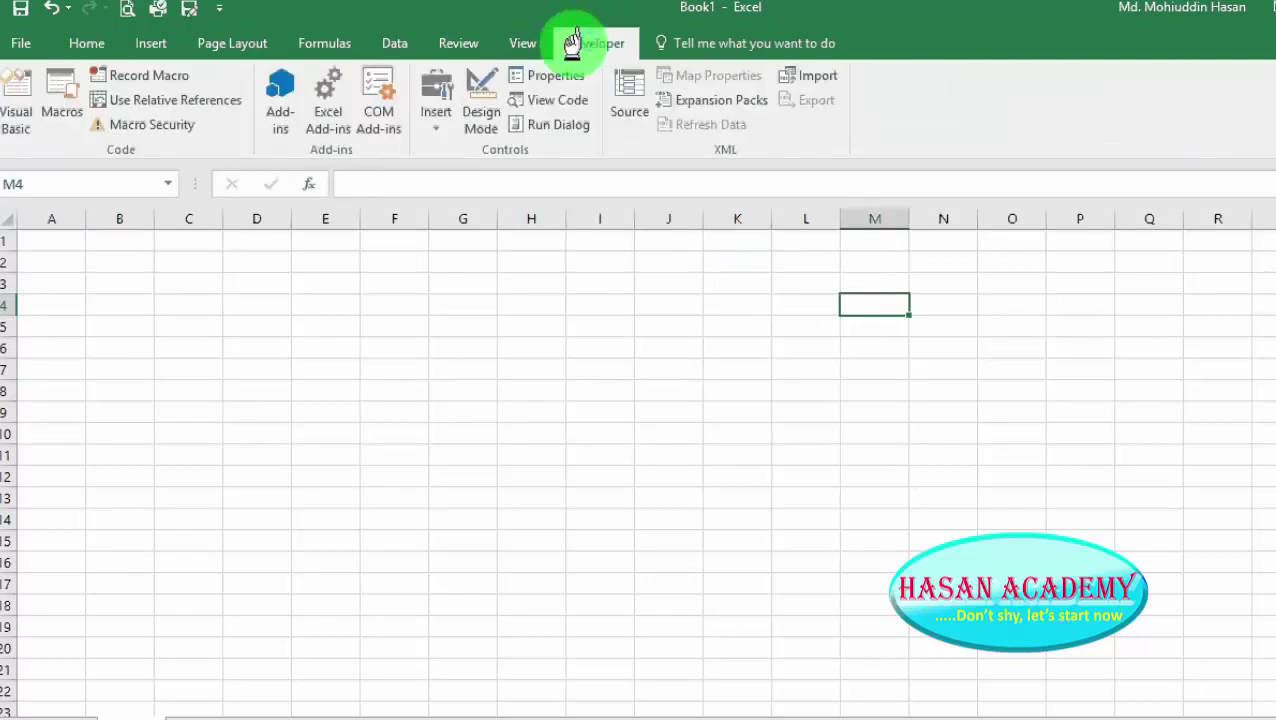
{"action": "left_click", "coordinate": [62, 84]}
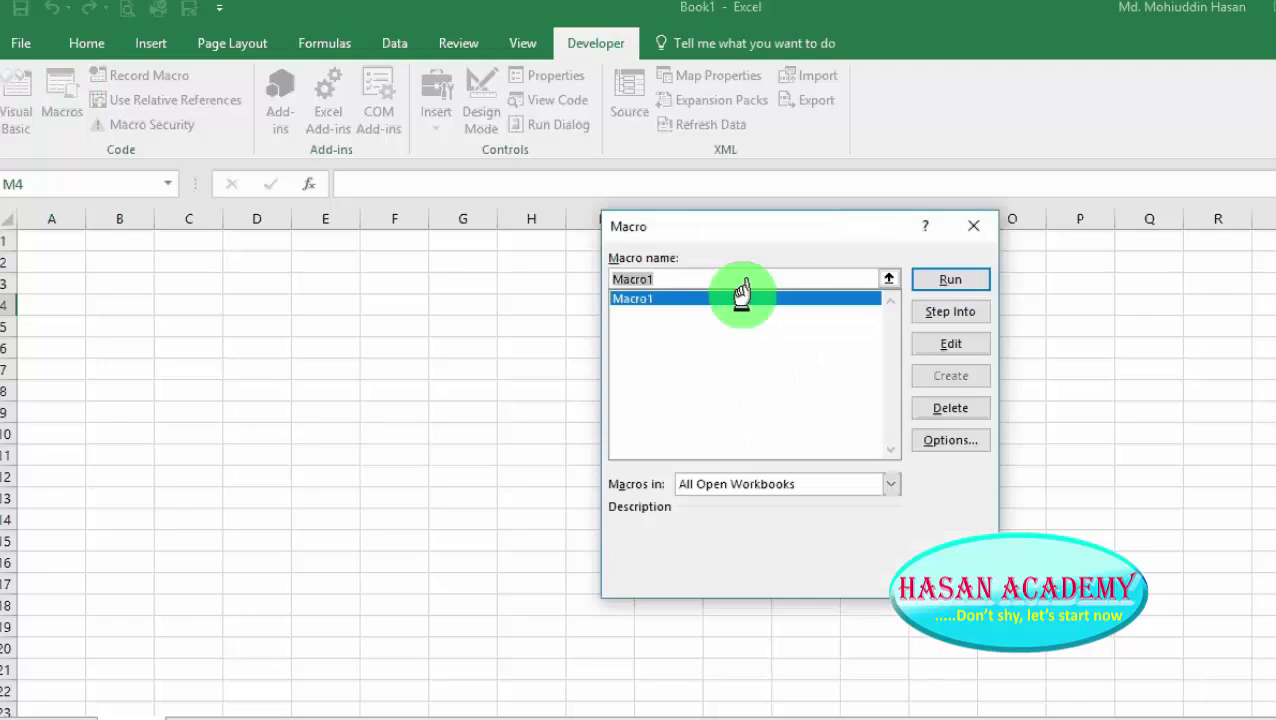
{"action": "left_click", "coordinate": [953, 282]}
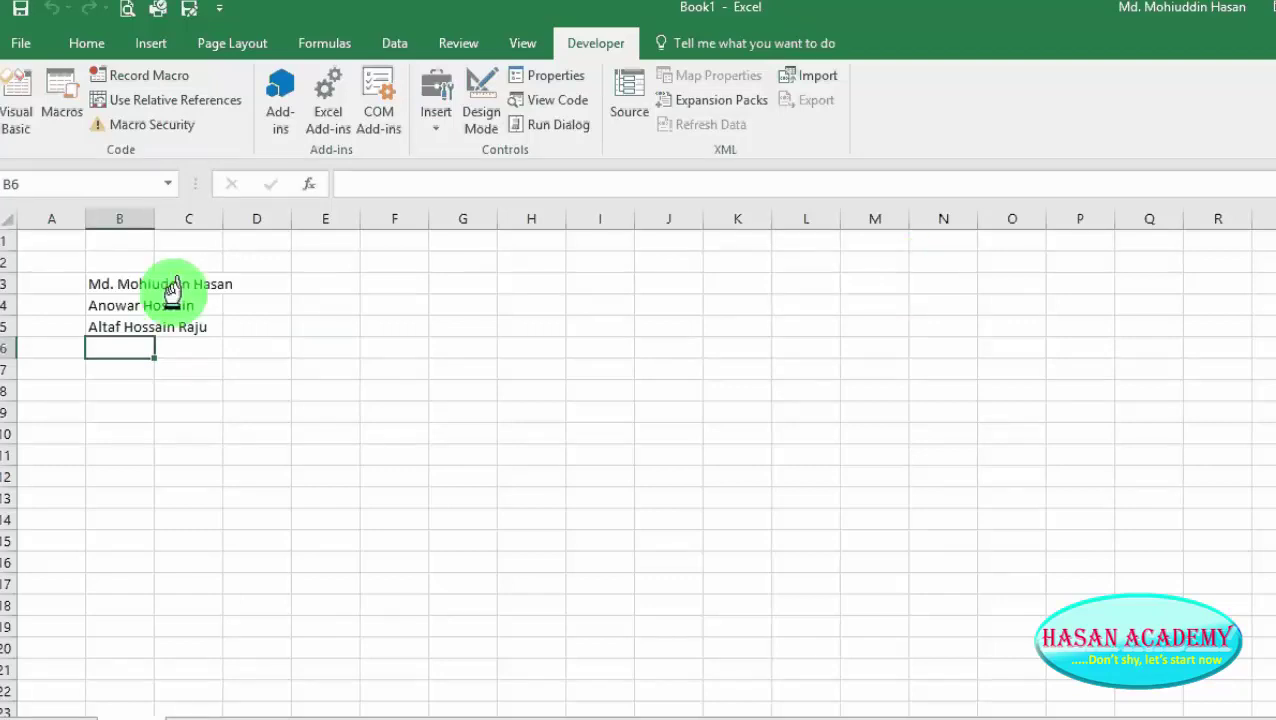
Select cell L3 and switch on Use Relative References
{"action": "left_click", "coordinate": [113, 97]}
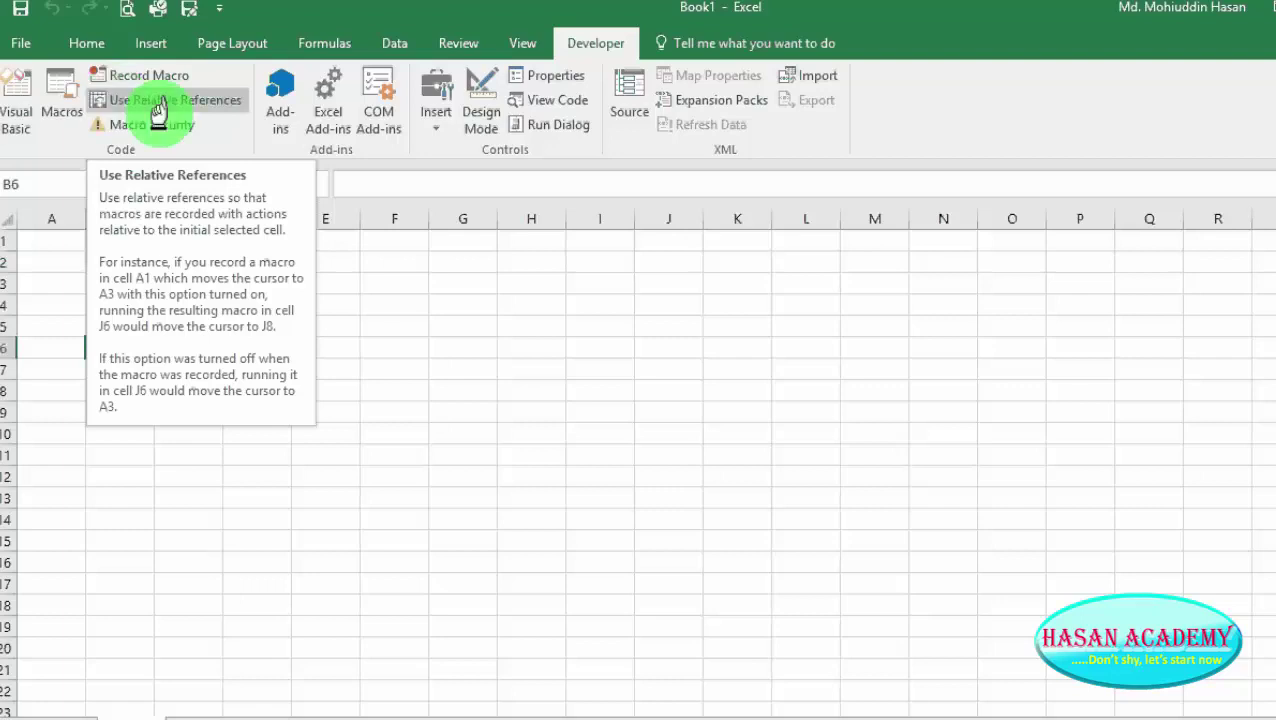
{"action": "left_click", "coordinate": [818, 368]}
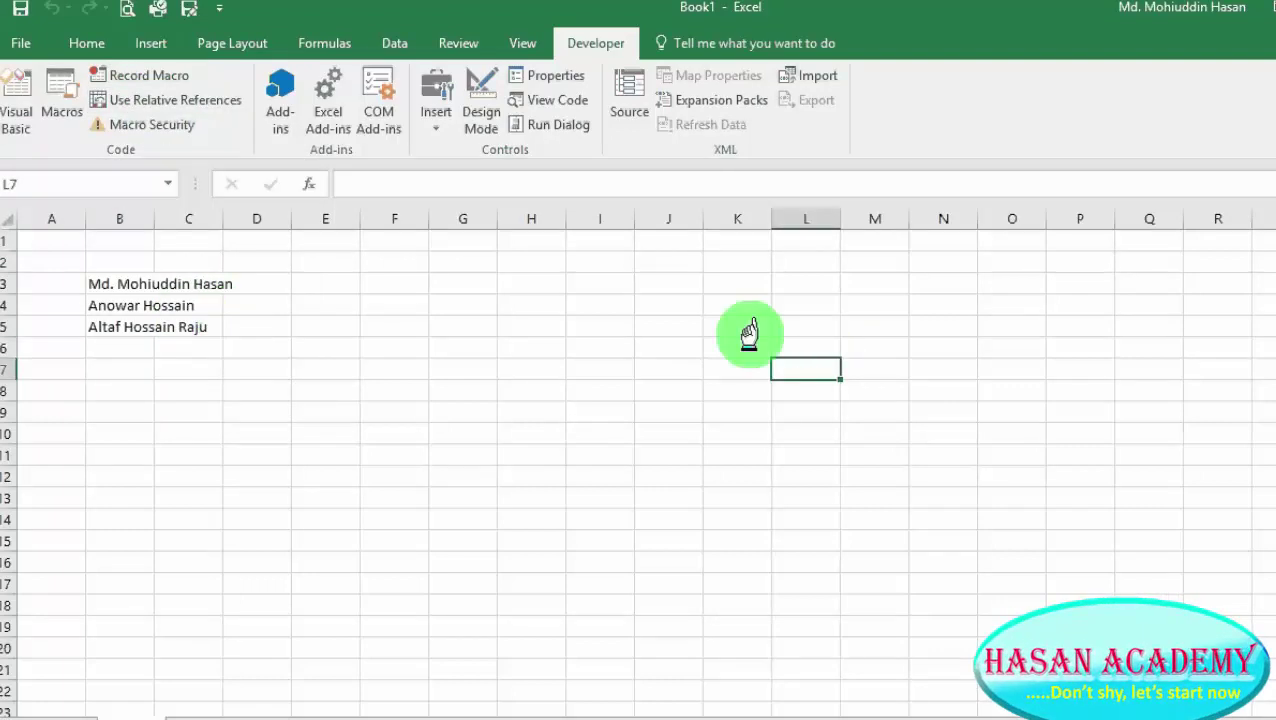
{"action": "left_click", "coordinate": [806, 286]}
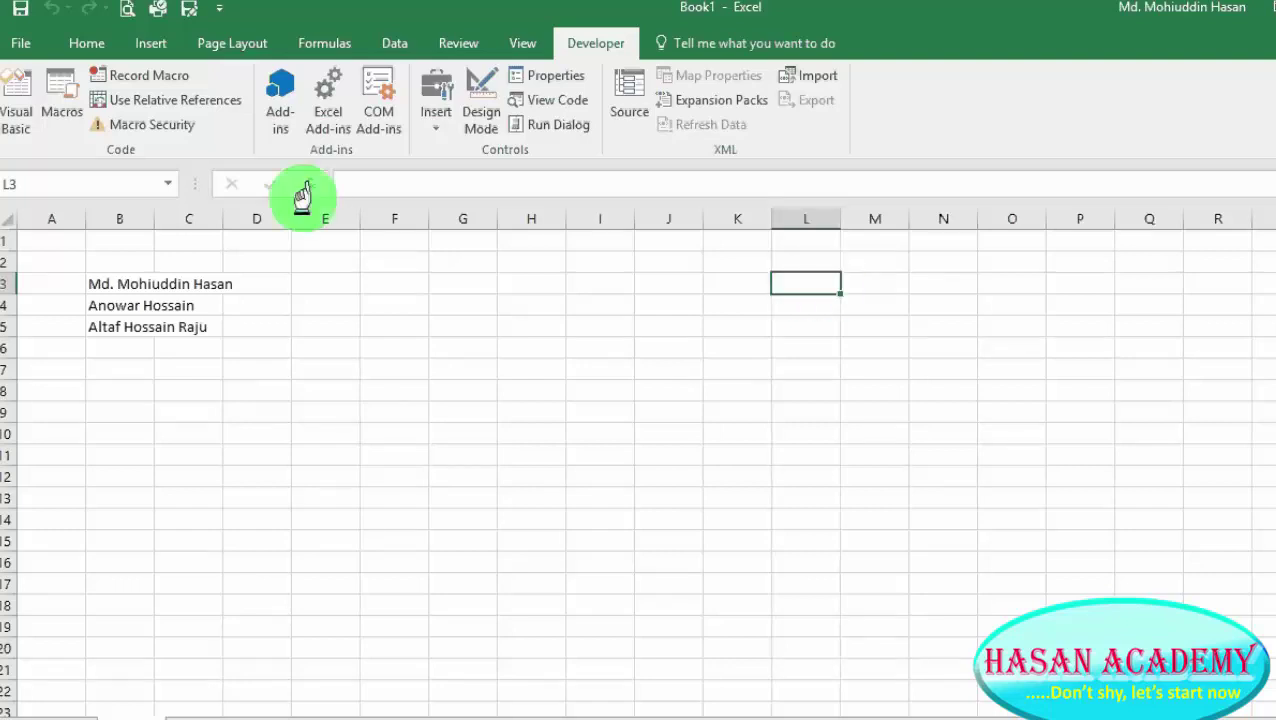
{"action": "left_click", "coordinate": [155, 101]}
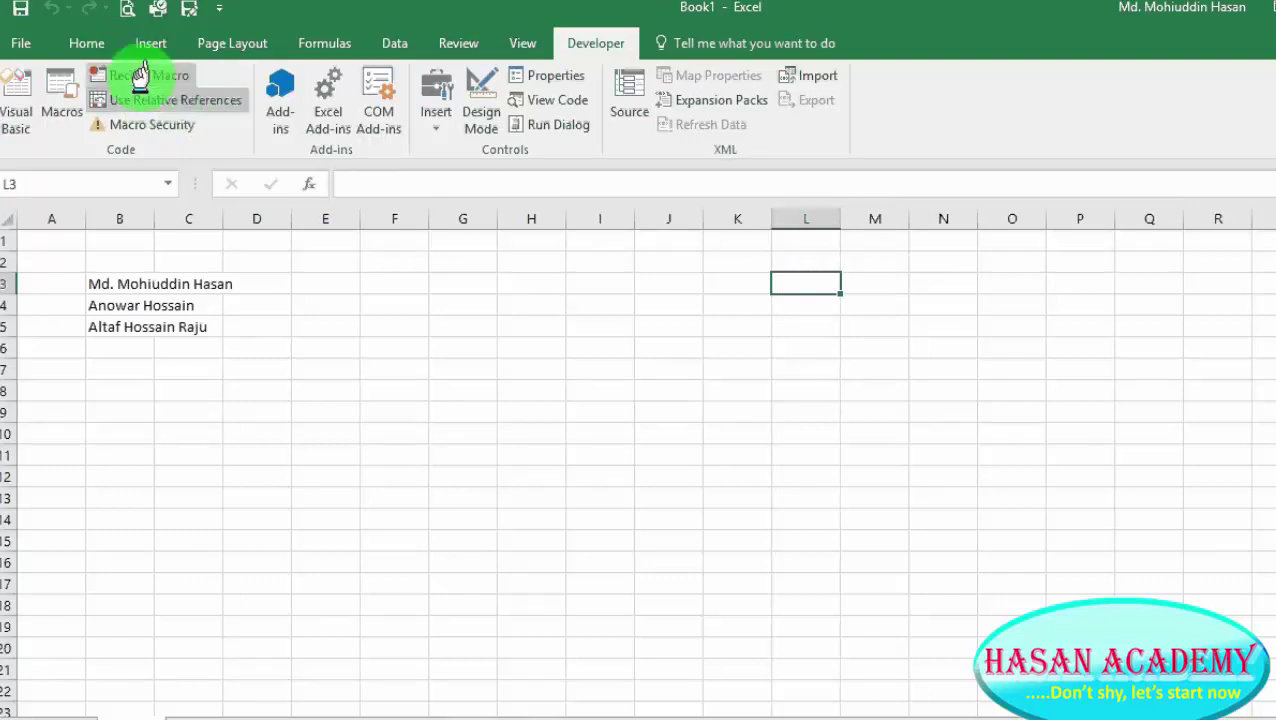
Start recording Macro2 and enter the first full name in L3
{"action": "left_click", "coordinate": [141, 76]}
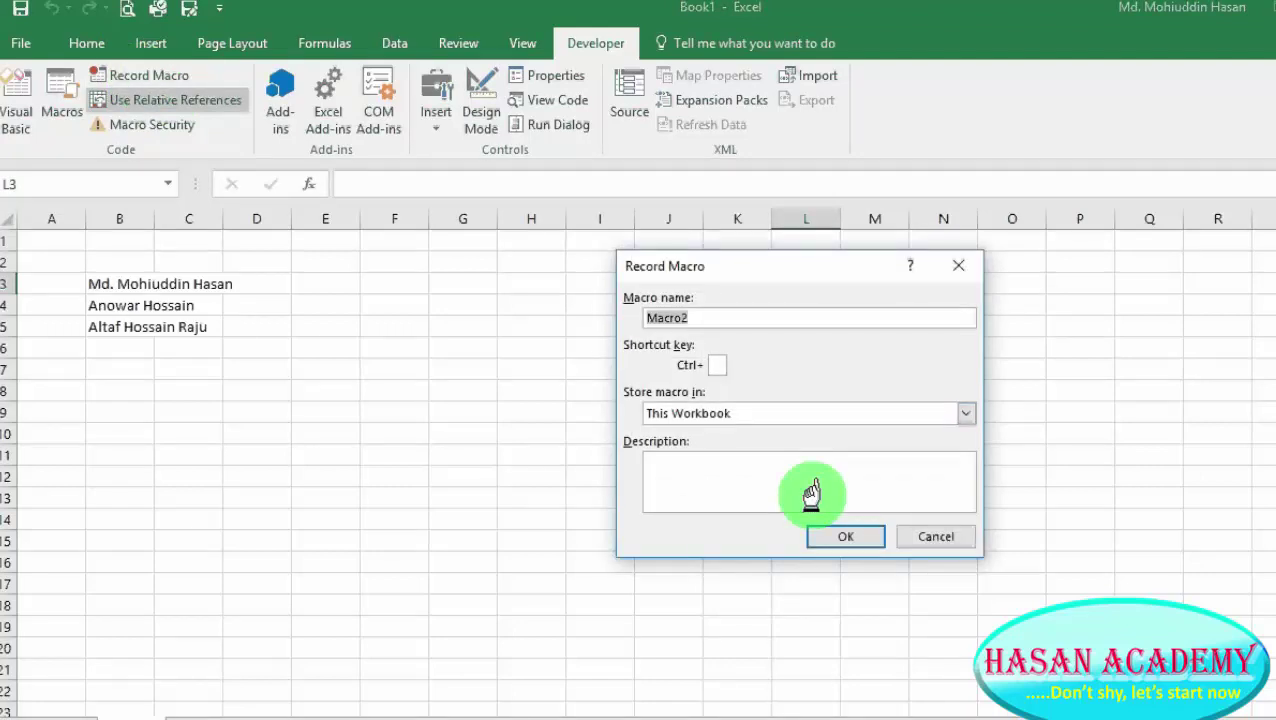
{"action": "left_click", "coordinate": [821, 537]}
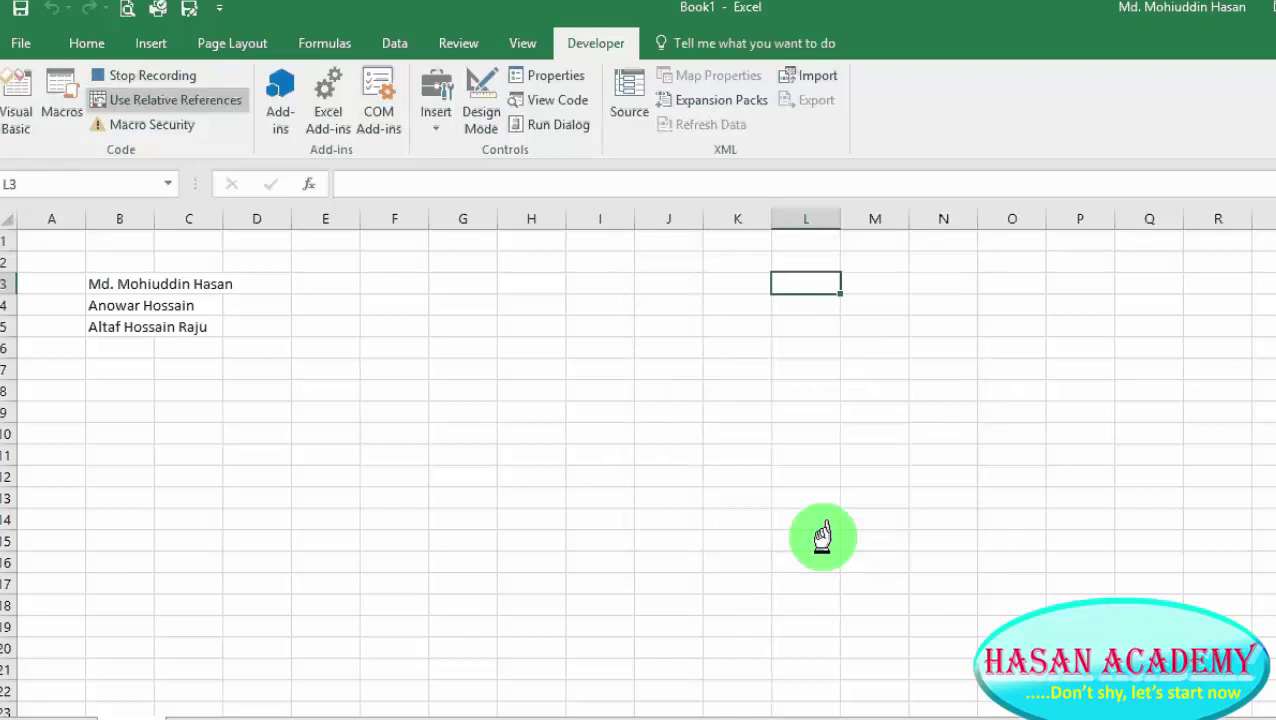
{"action": "type", "text": "Md"}
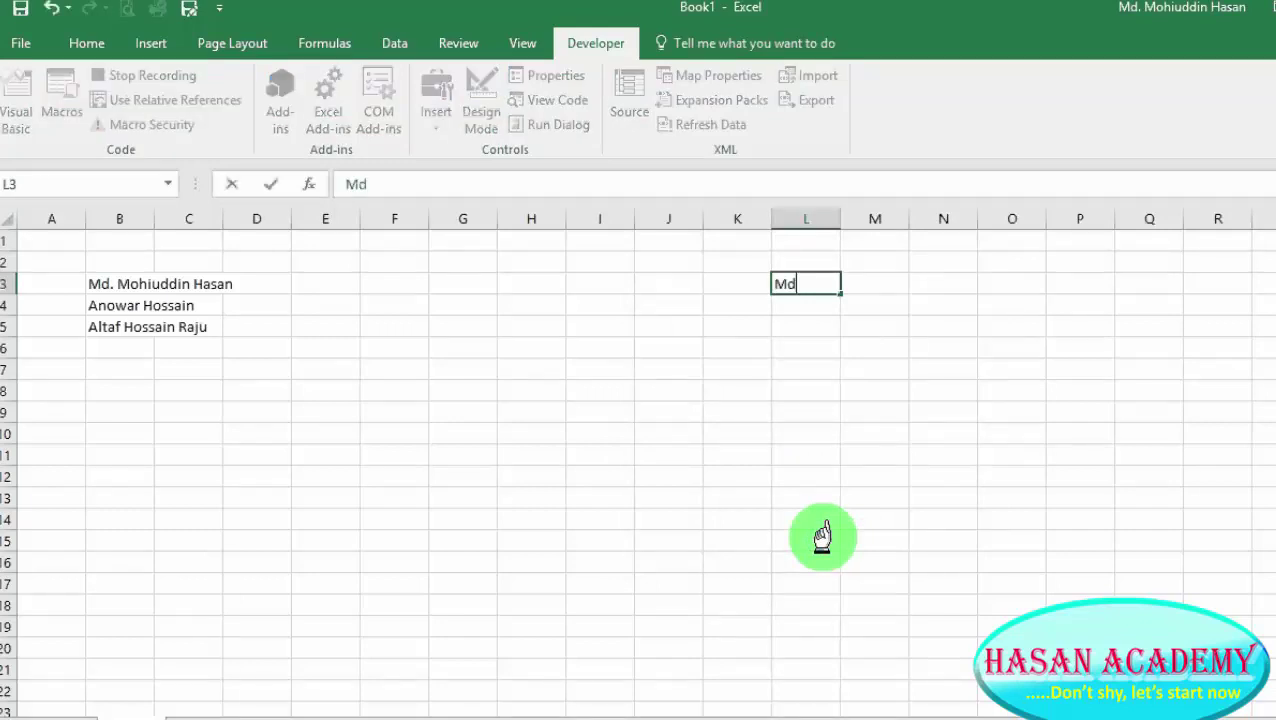
{"action": "type", "text": ". Mo"}
{"action": "type", "text": "hiuu"}
{"action": "key", "text": "BackSpace"}
{"action": "type", "text": "d"}
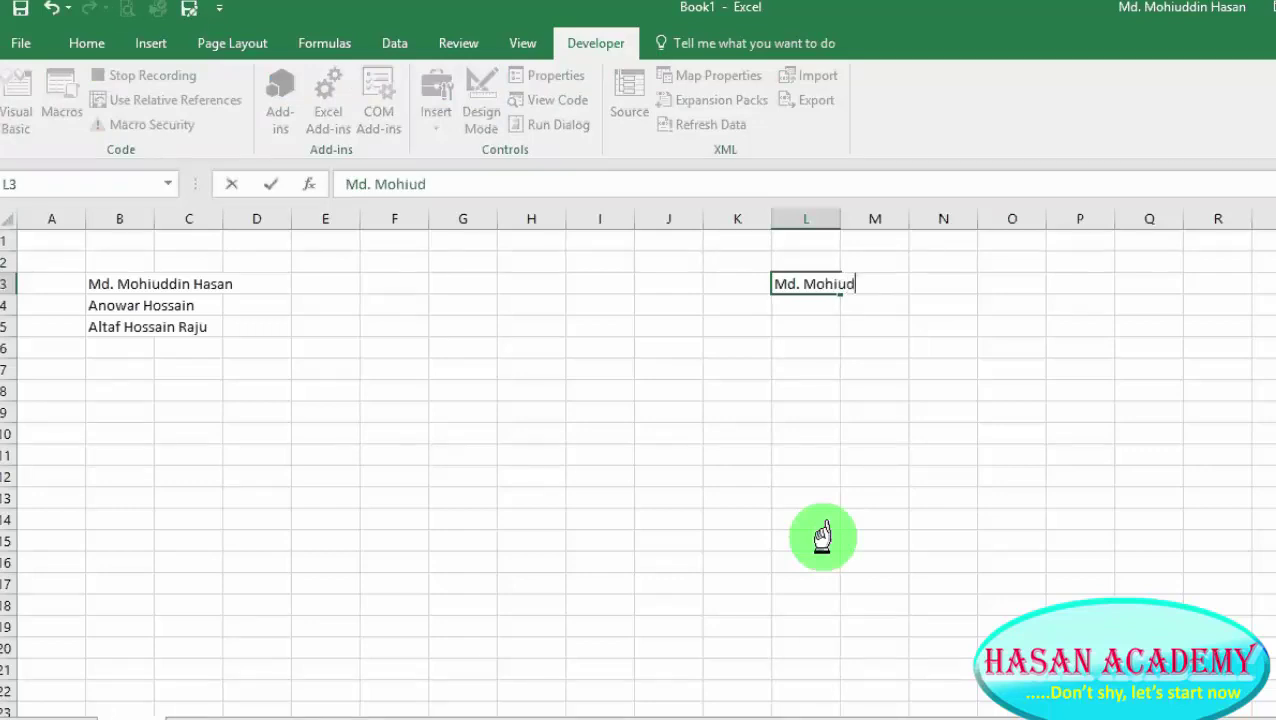
{"action": "type", "text": "din"}
{"action": "type", "text": " Hasa"}
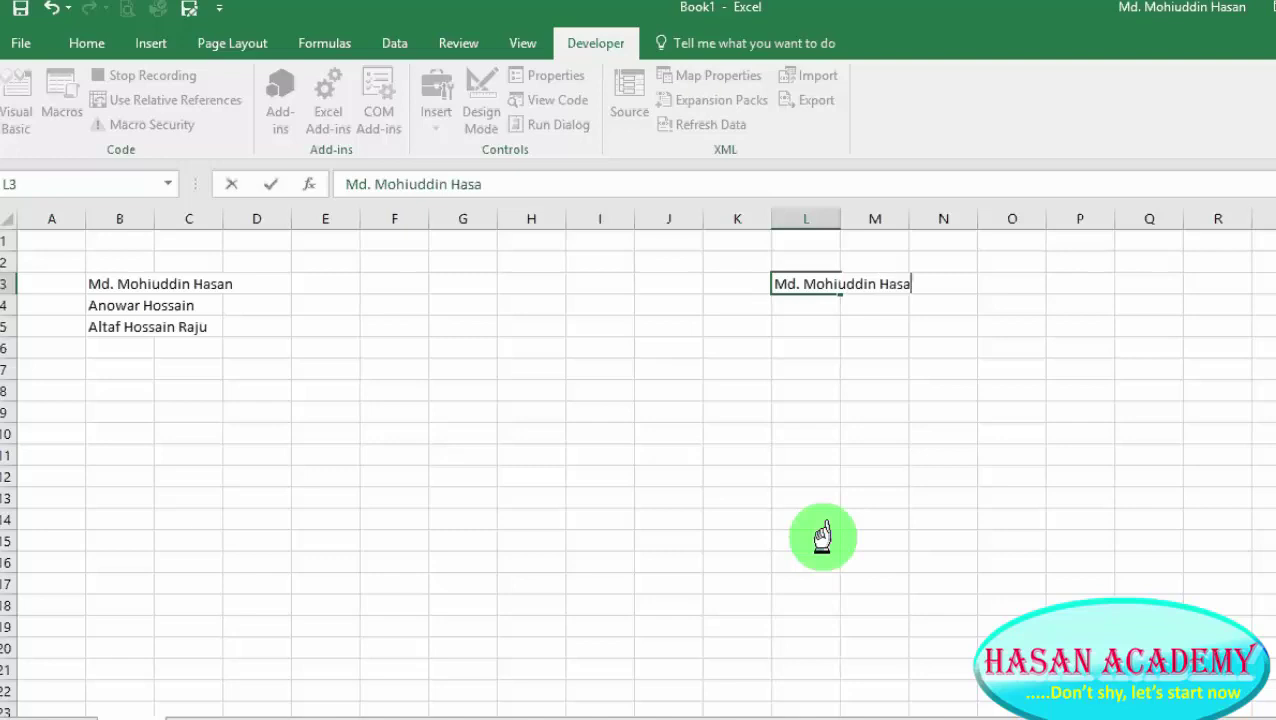
{"action": "type", "text": "n"}
{"action": "key", "text": "Return"}
Enter two more full names in L4 and L5, then stop recording
{"action": "type", "text": "A"}
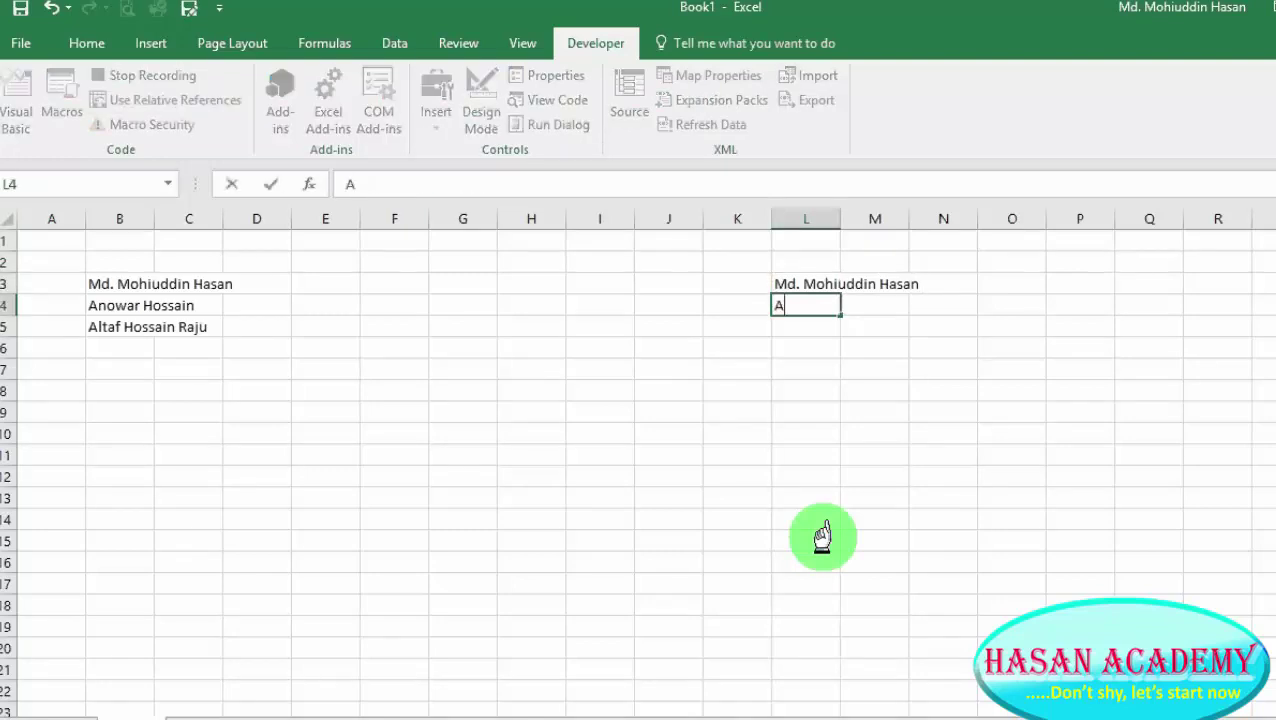
{"action": "type", "text": "naye"}
{"action": "type", "text": "t Ho"}
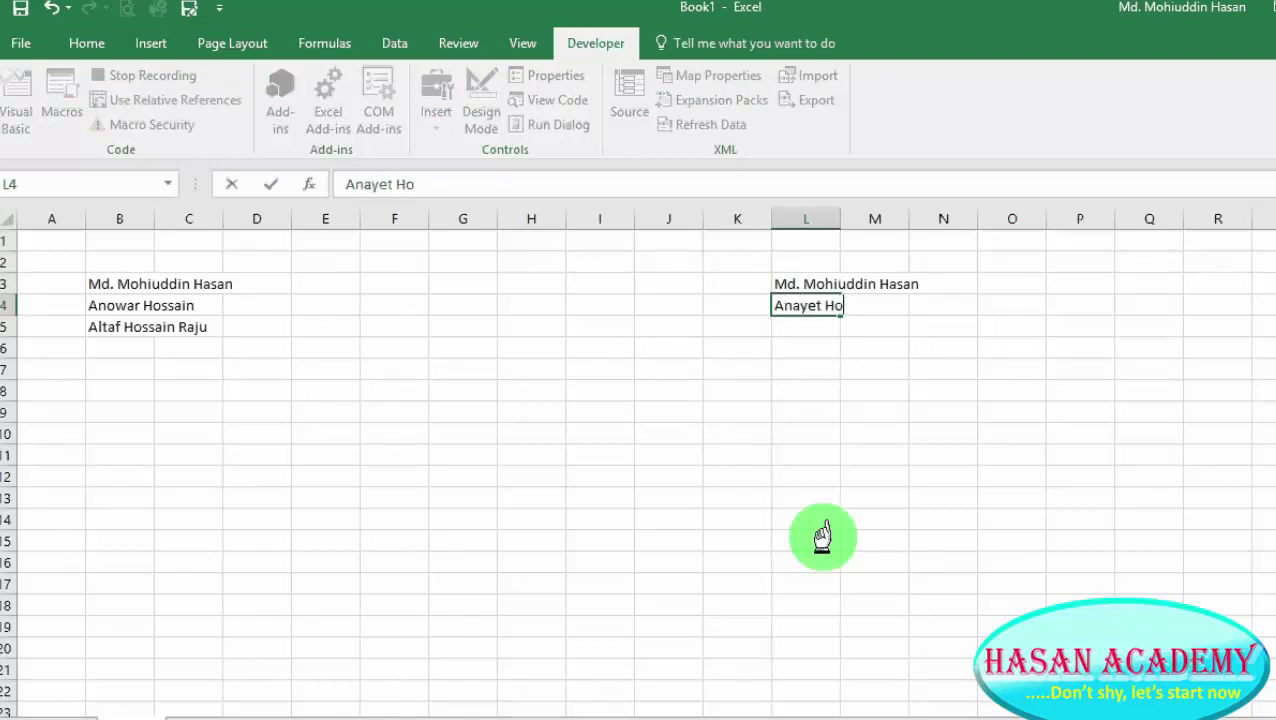
{"action": "type", "text": "ssain"}
{"action": "key", "text": "Return"}
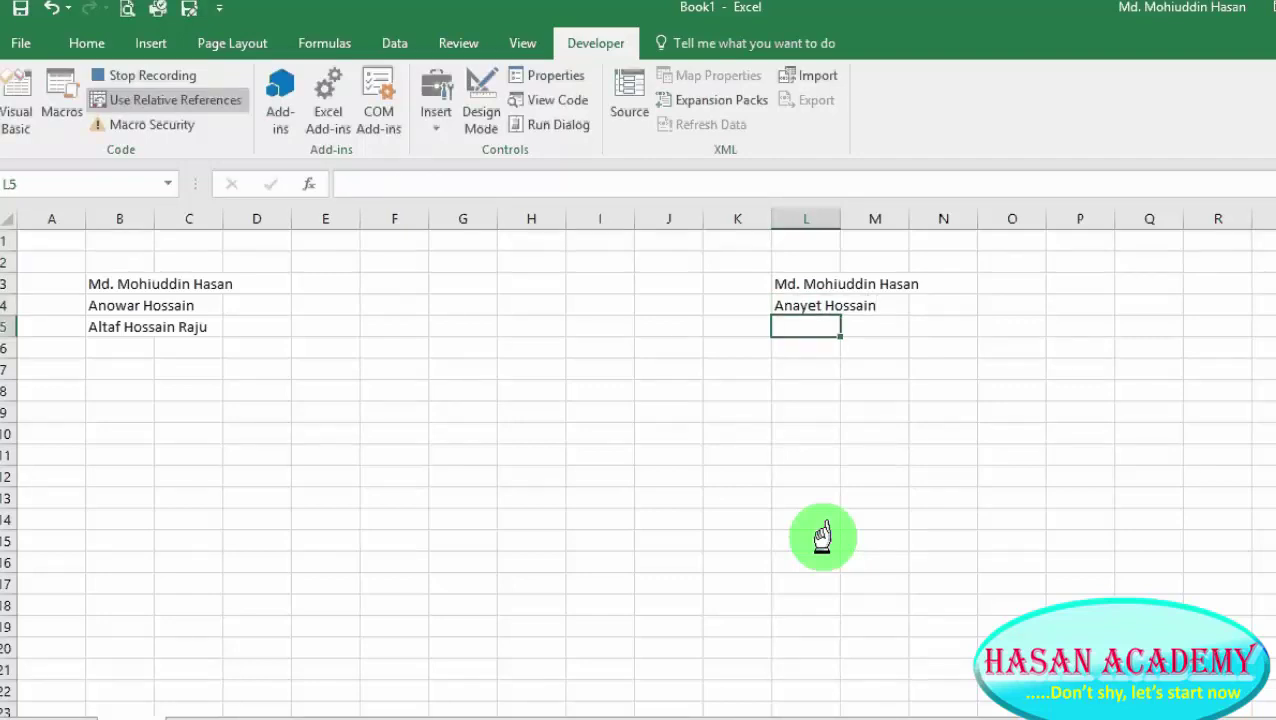
{"action": "type", "text": "Maha"}
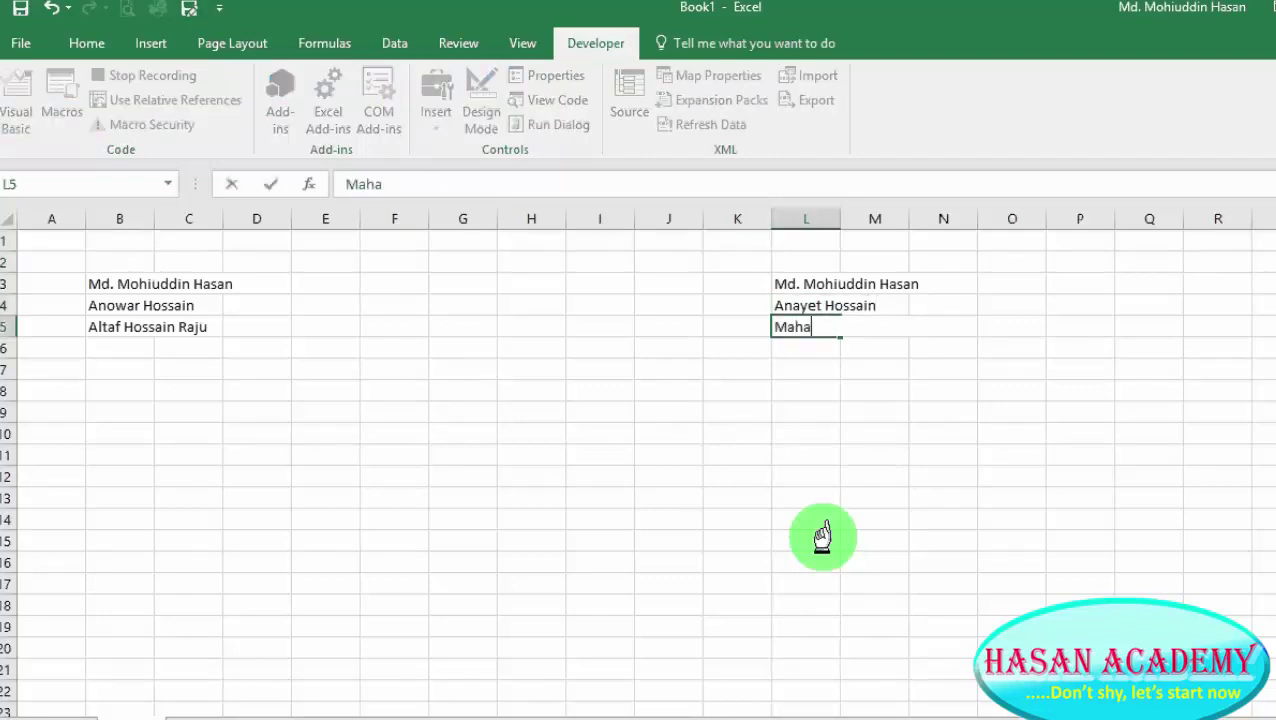
{"action": "type", "text": "mu"}
{"action": "type", "text": "dur "}
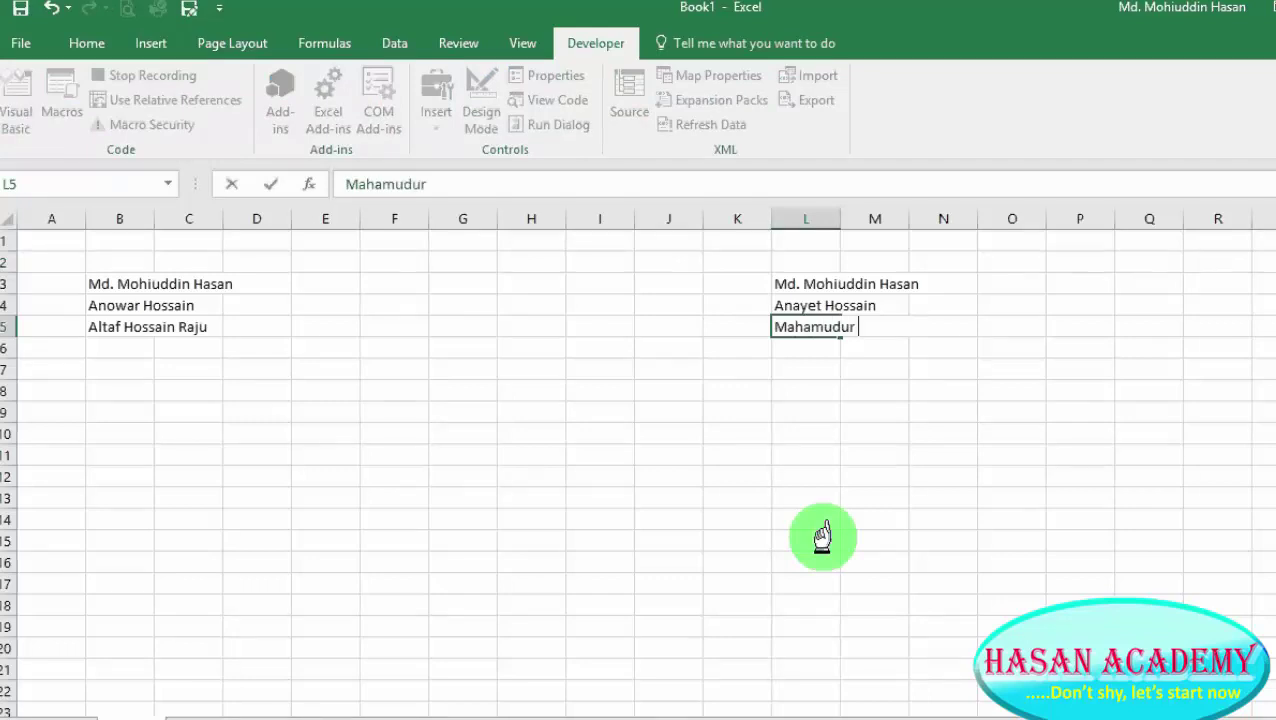
{"action": "type", "text": "Rahm"}
{"action": "type", "text": "an"}
{"action": "key", "text": "Return"}
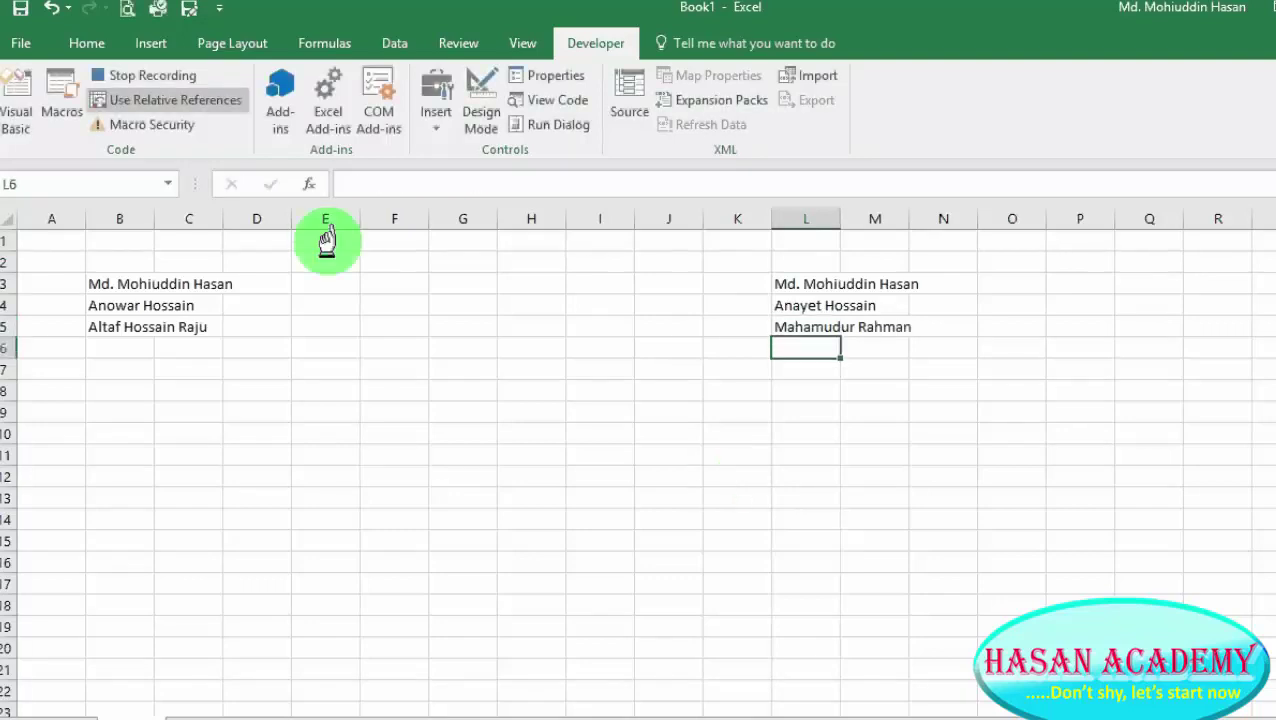
{"action": "left_click", "coordinate": [162, 78]}
Run Macro2 from G9 so the names fill G9:G11, then select R10
{"action": "left_click", "coordinate": [480, 367]}
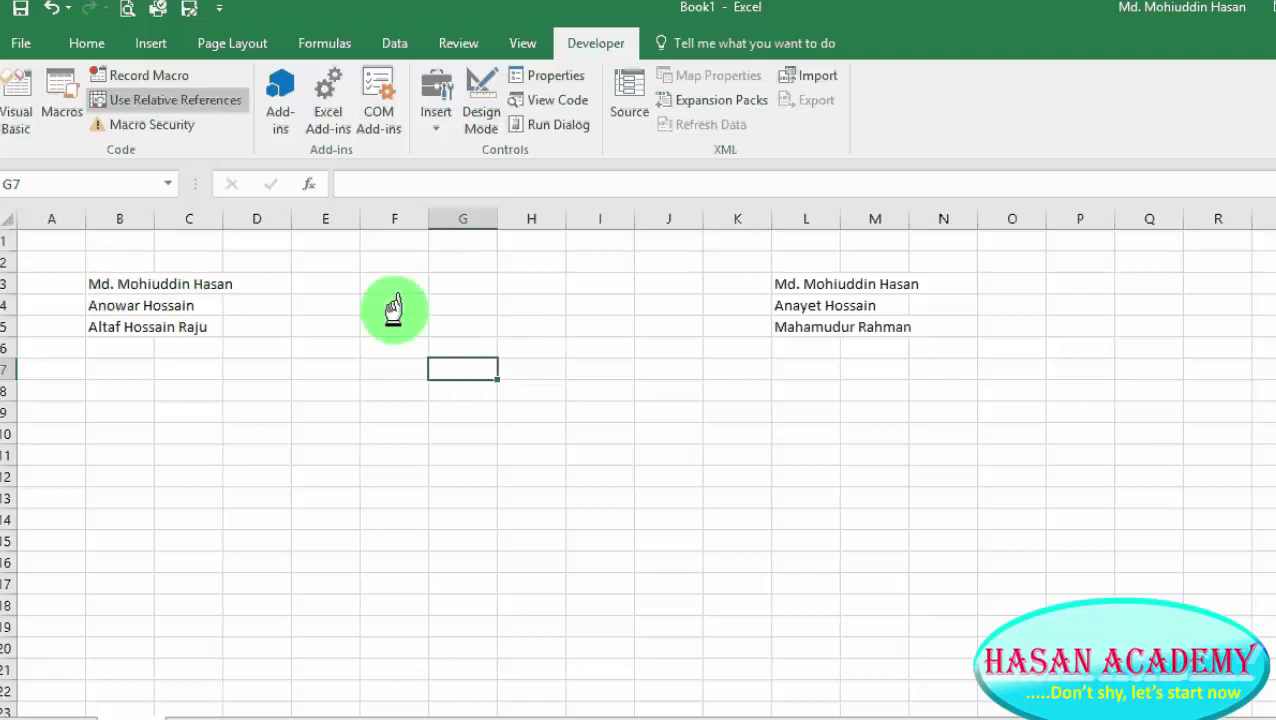
{"action": "left_click", "coordinate": [475, 414]}
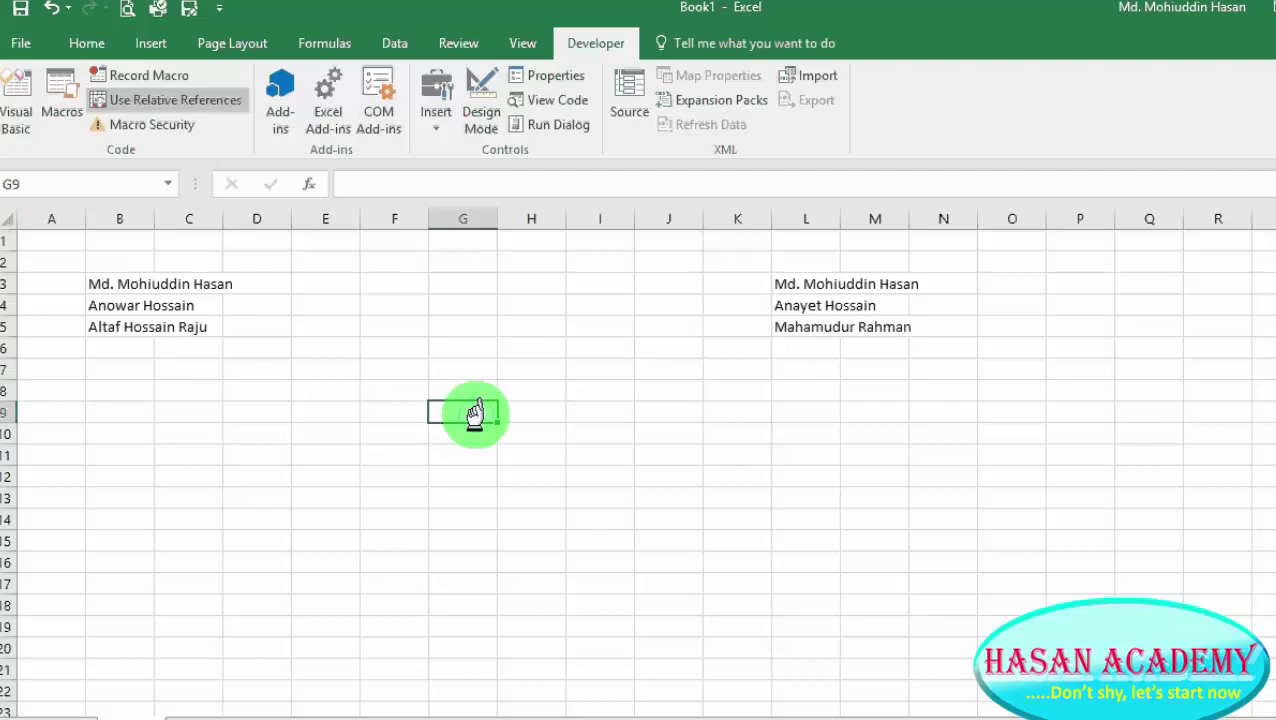
{"action": "left_click", "coordinate": [64, 105]}
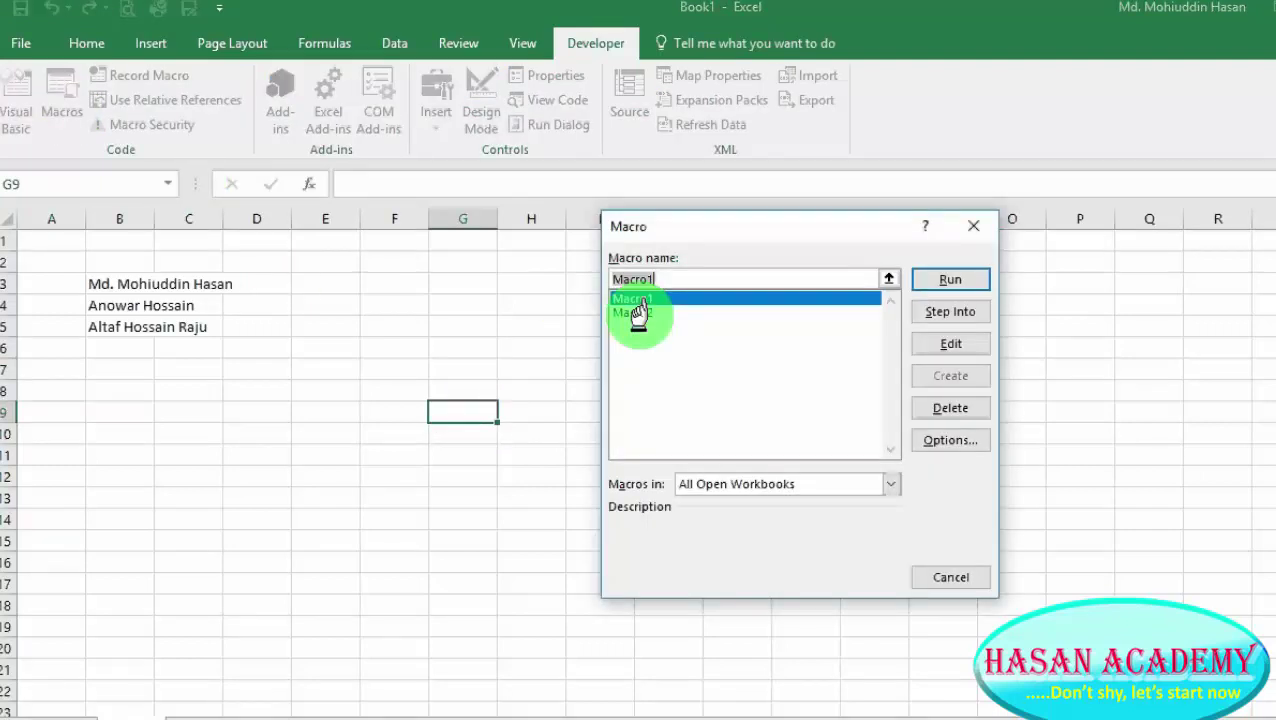
{"action": "left_click", "coordinate": [638, 313]}
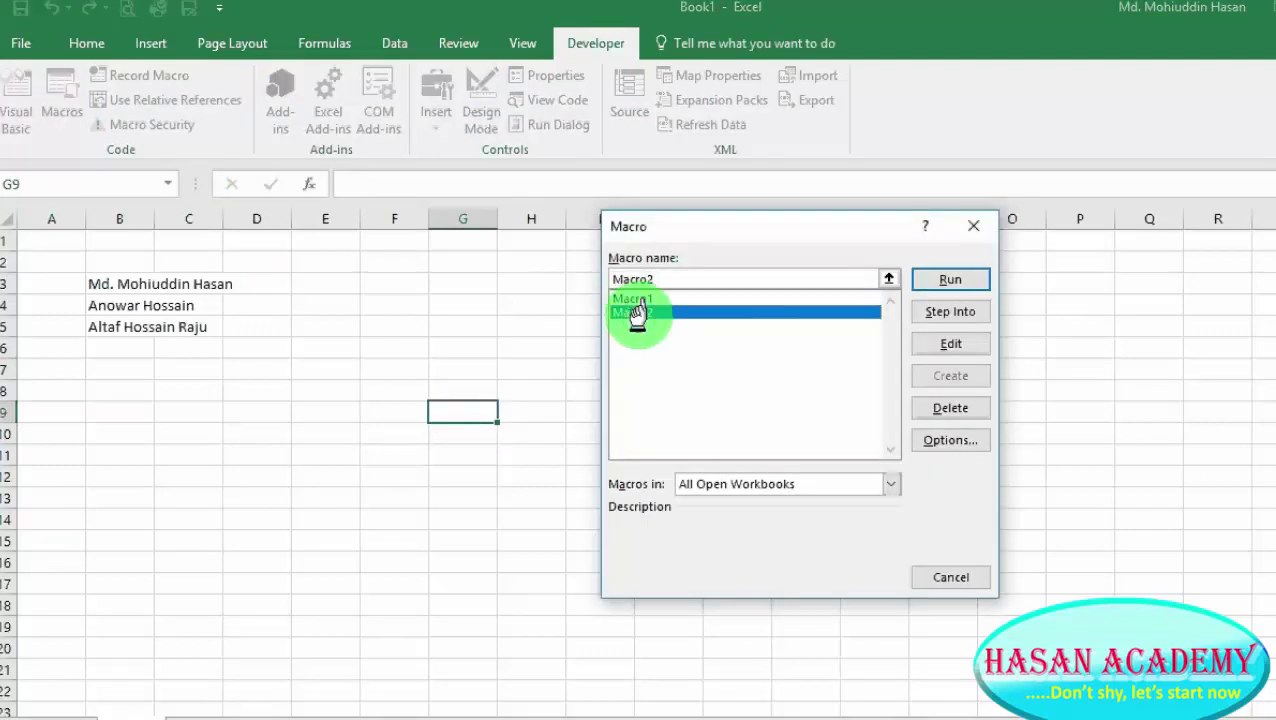
{"action": "left_click", "coordinate": [948, 280]}
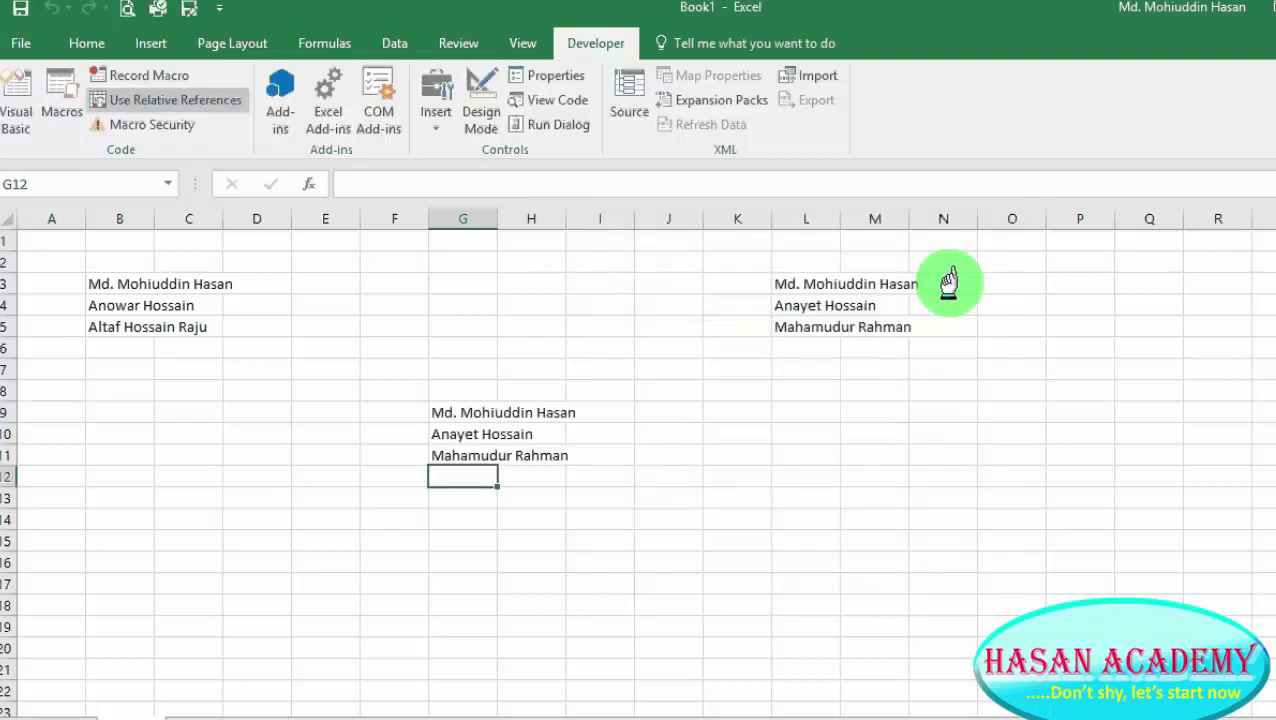
{"action": "left_click", "coordinate": [1192, 433]}
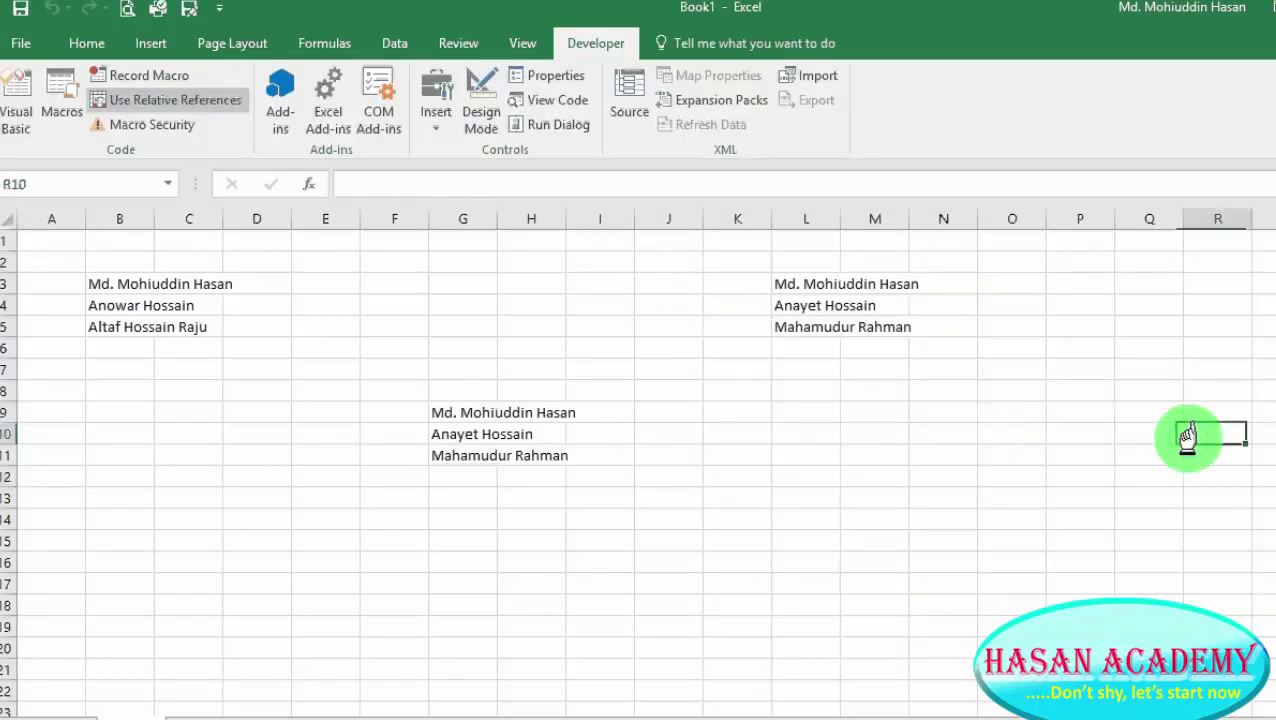
Run Macro2 from R10 to fill R10:R12, then select cell I12
{"action": "left_click", "coordinate": [50, 105]}
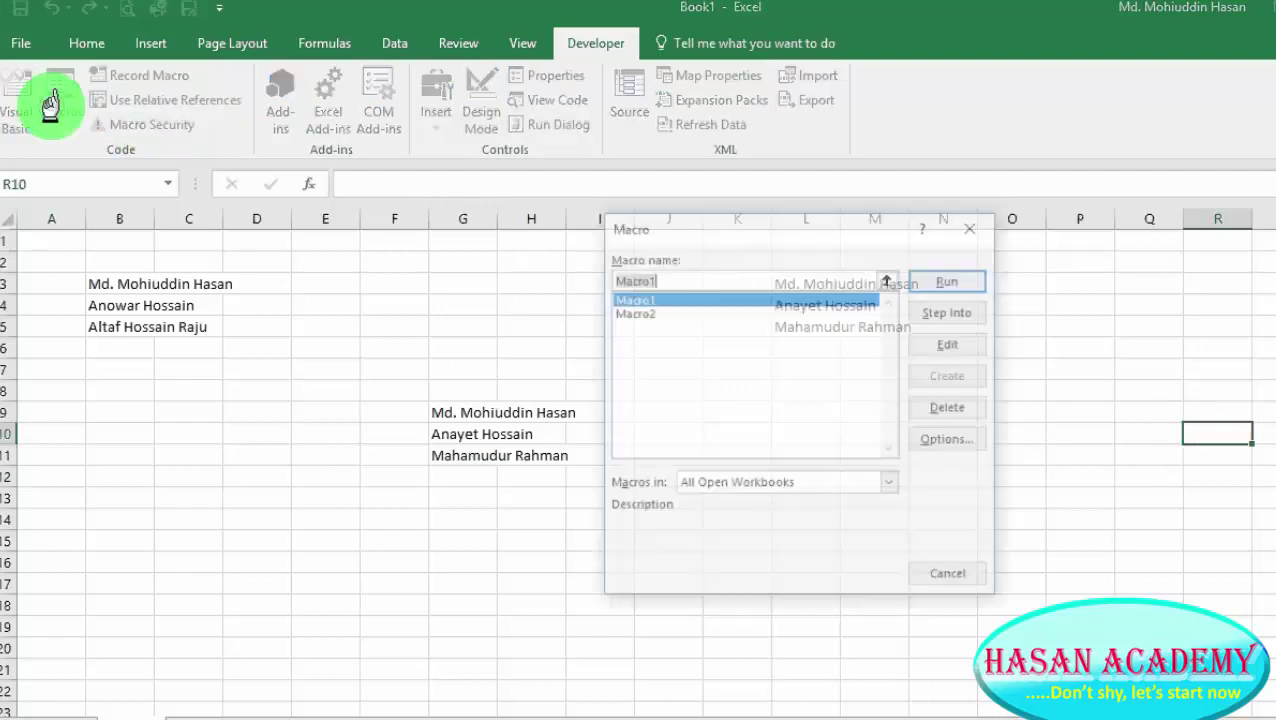
{"action": "left_click", "coordinate": [628, 313]}
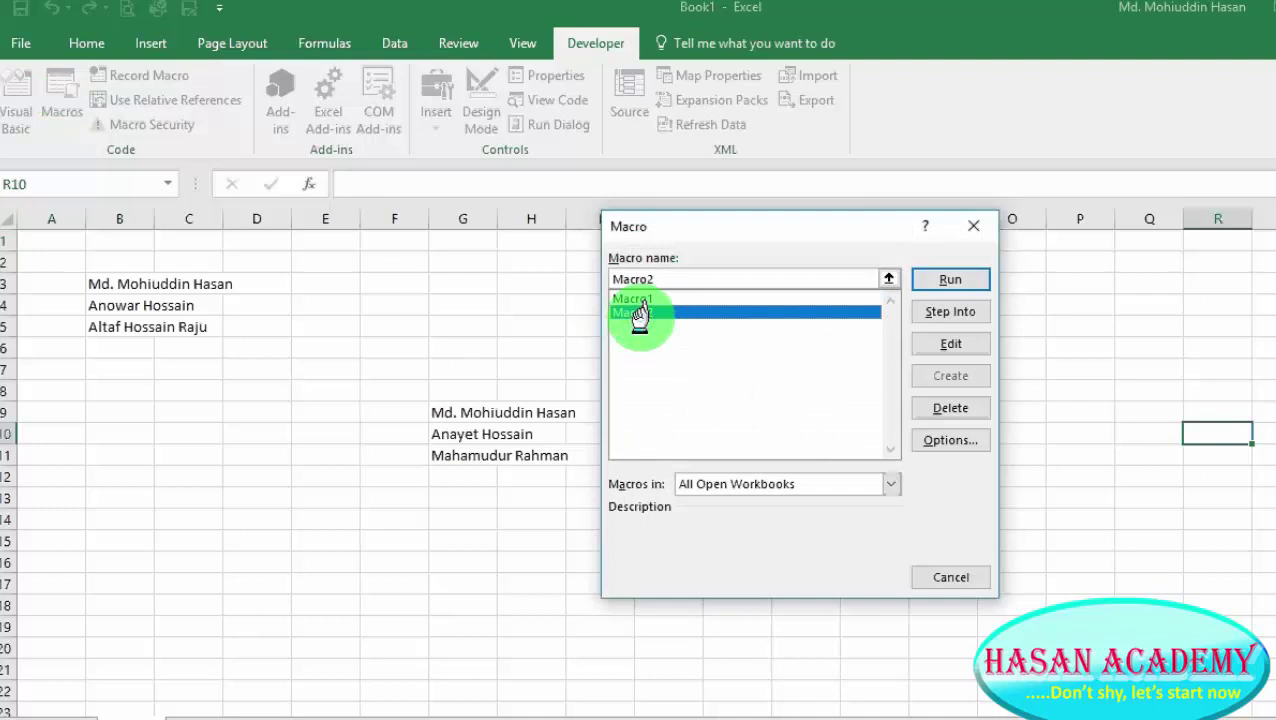
{"action": "left_click", "coordinate": [924, 283]}
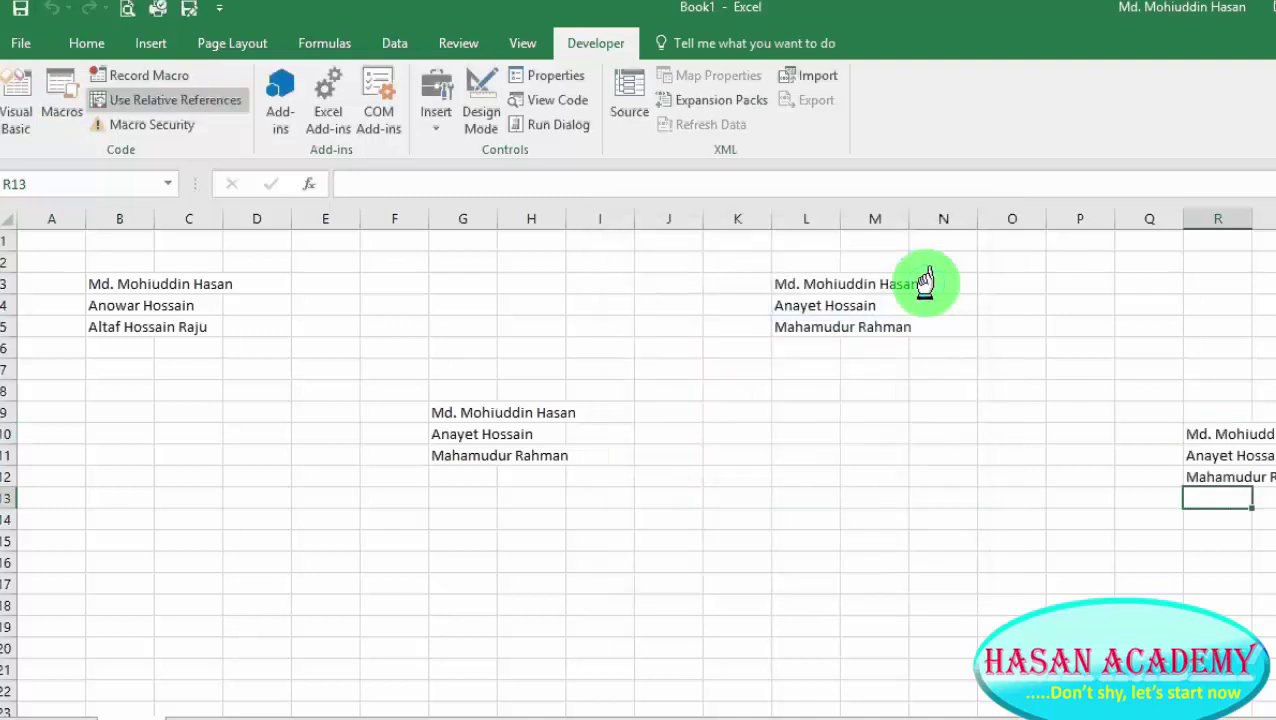
{"action": "left_click", "coordinate": [579, 481]}
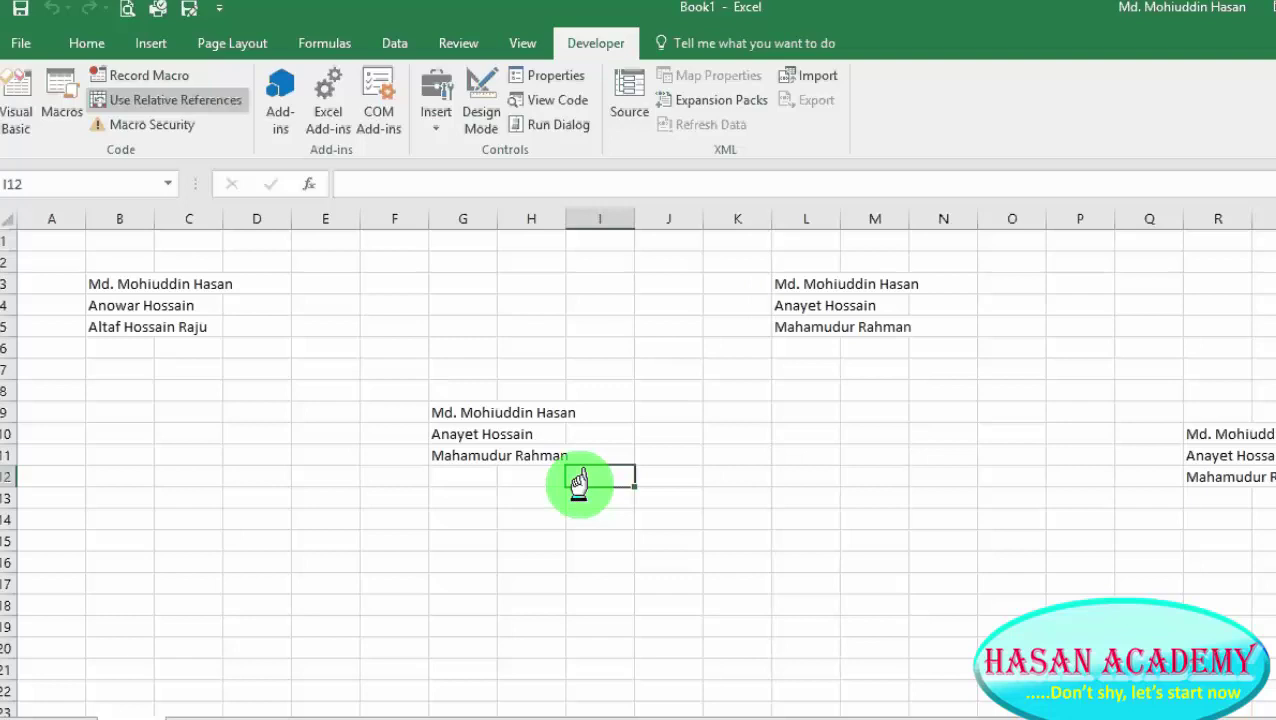
{"action": "left_click", "coordinate": [105, 110]}
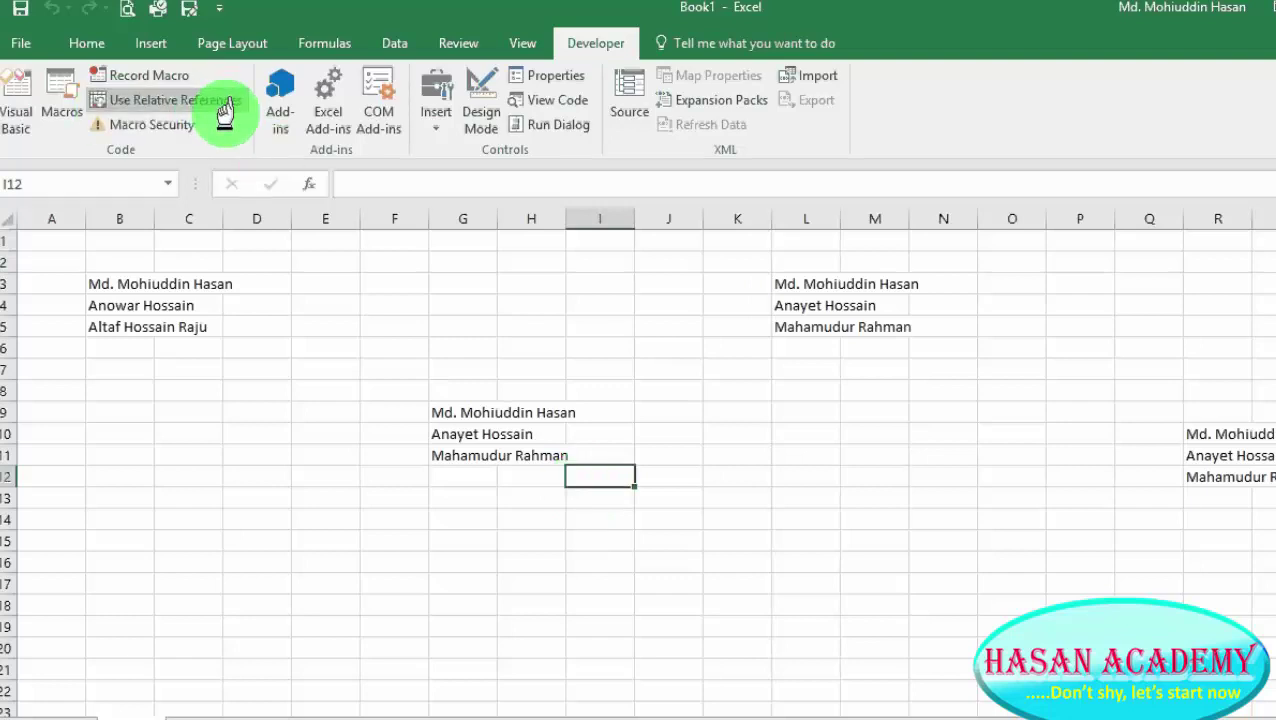